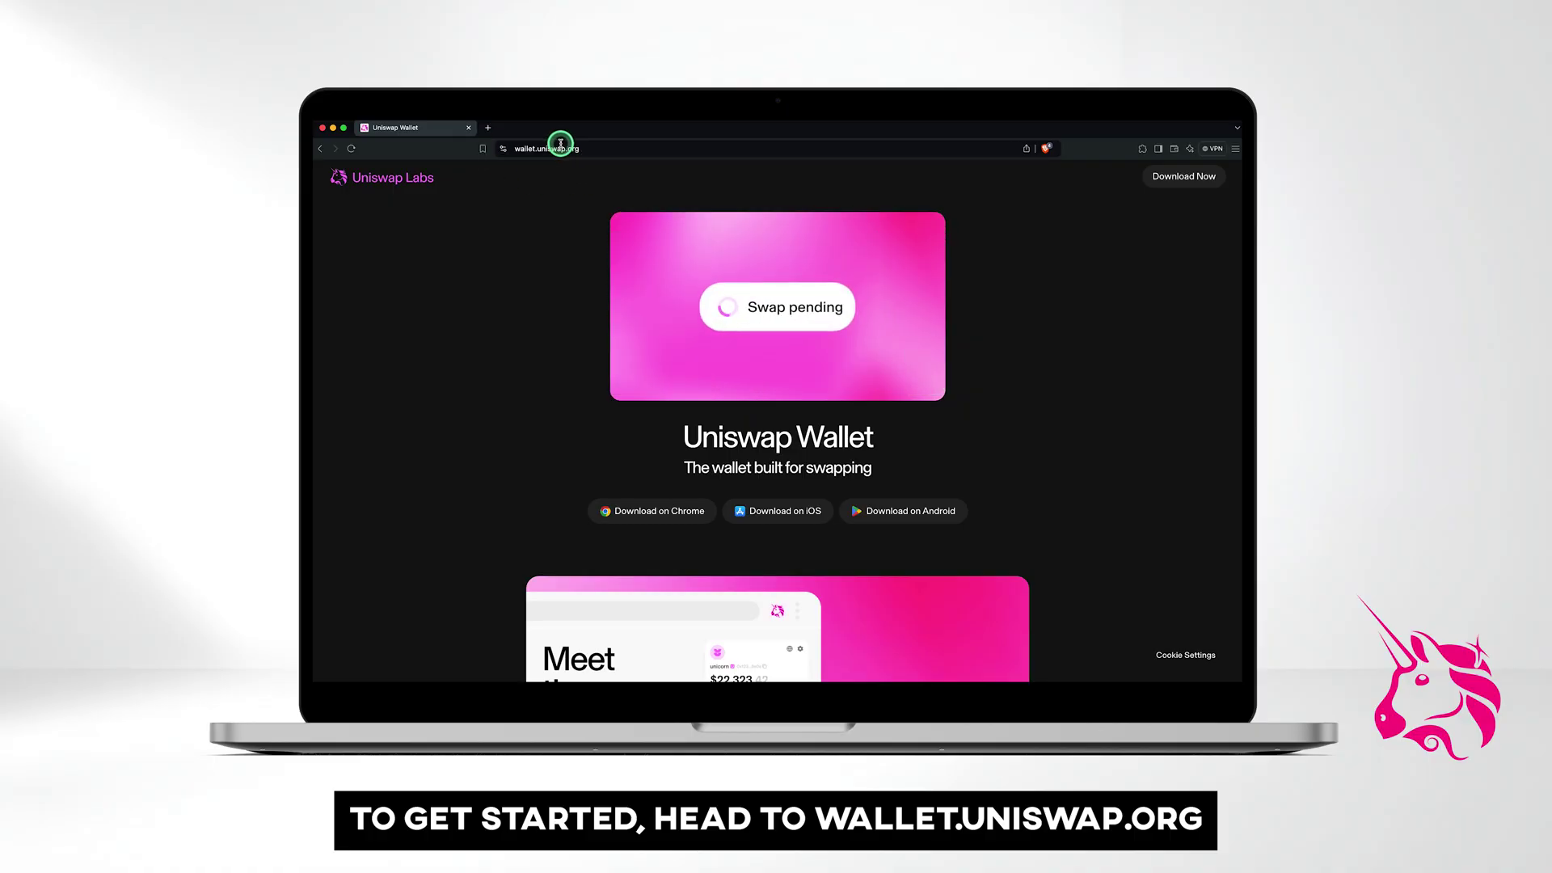
- Install the Uniswap Wallet extension in Brave and pin it to the toolbar
{"action": "left_click", "coordinate": [1184, 176]}
{"action": "left_click", "coordinate": [1024, 240]}
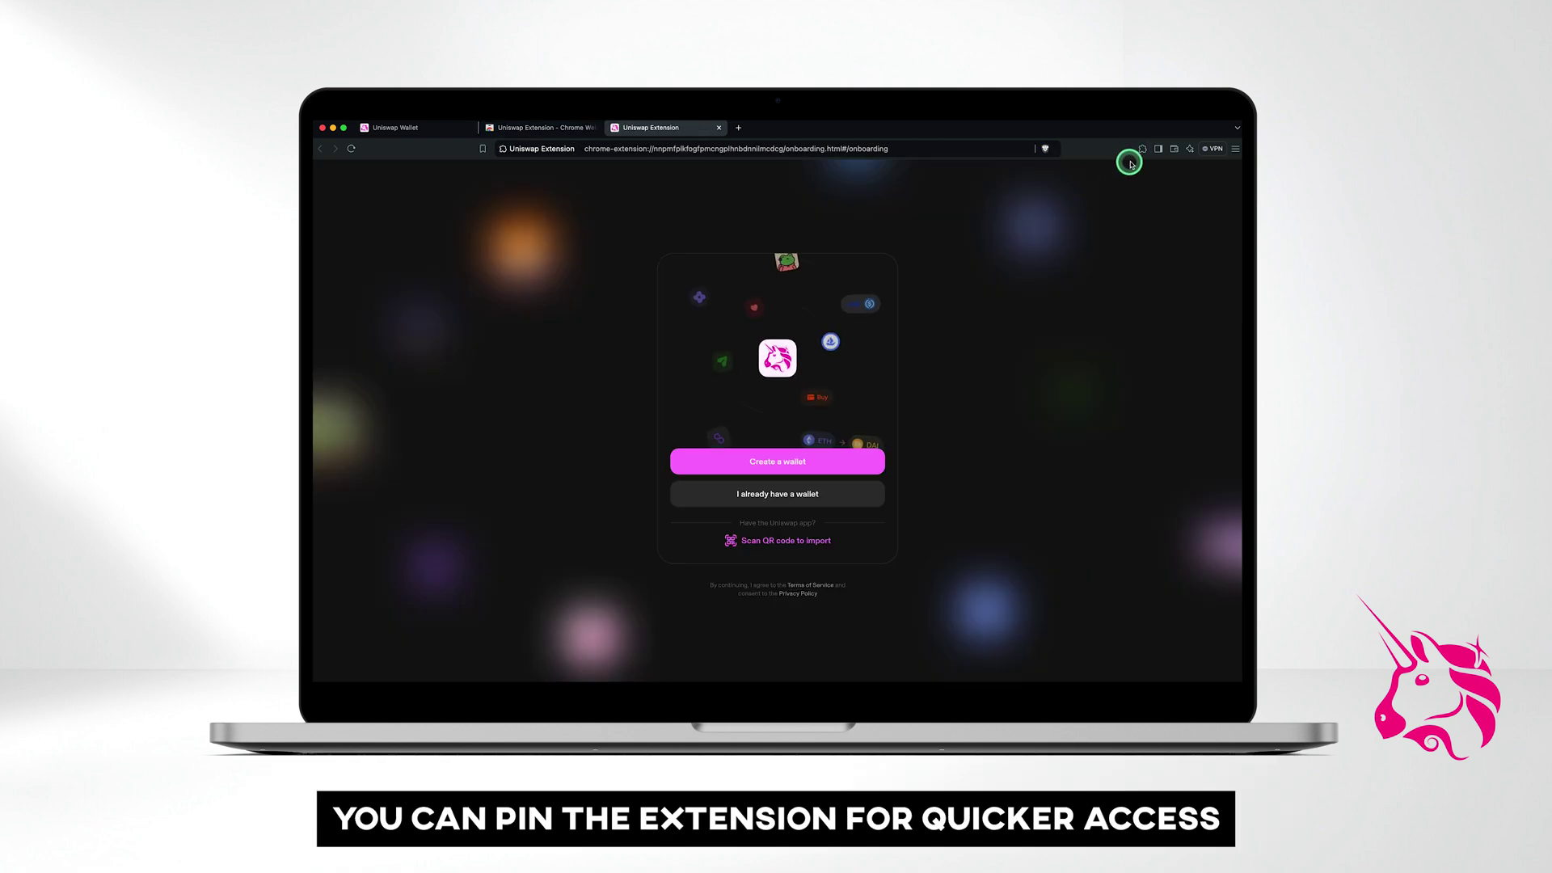
{"action": "left_click", "coordinate": [1141, 152]}
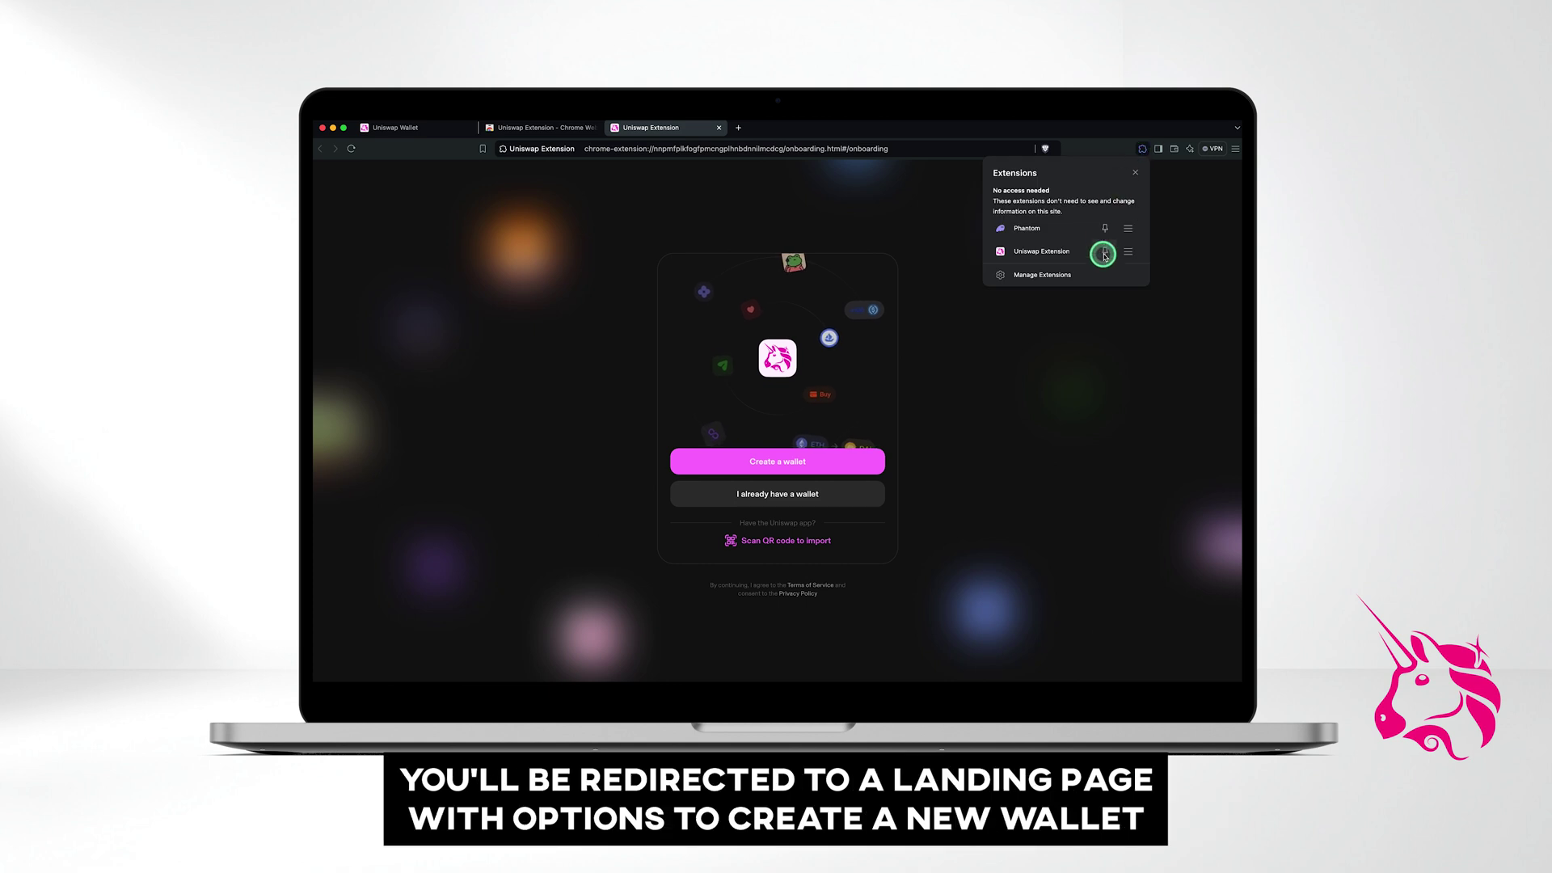
{"action": "left_click", "coordinate": [1104, 254]}
{"action": "left_click", "coordinate": [1082, 333]}
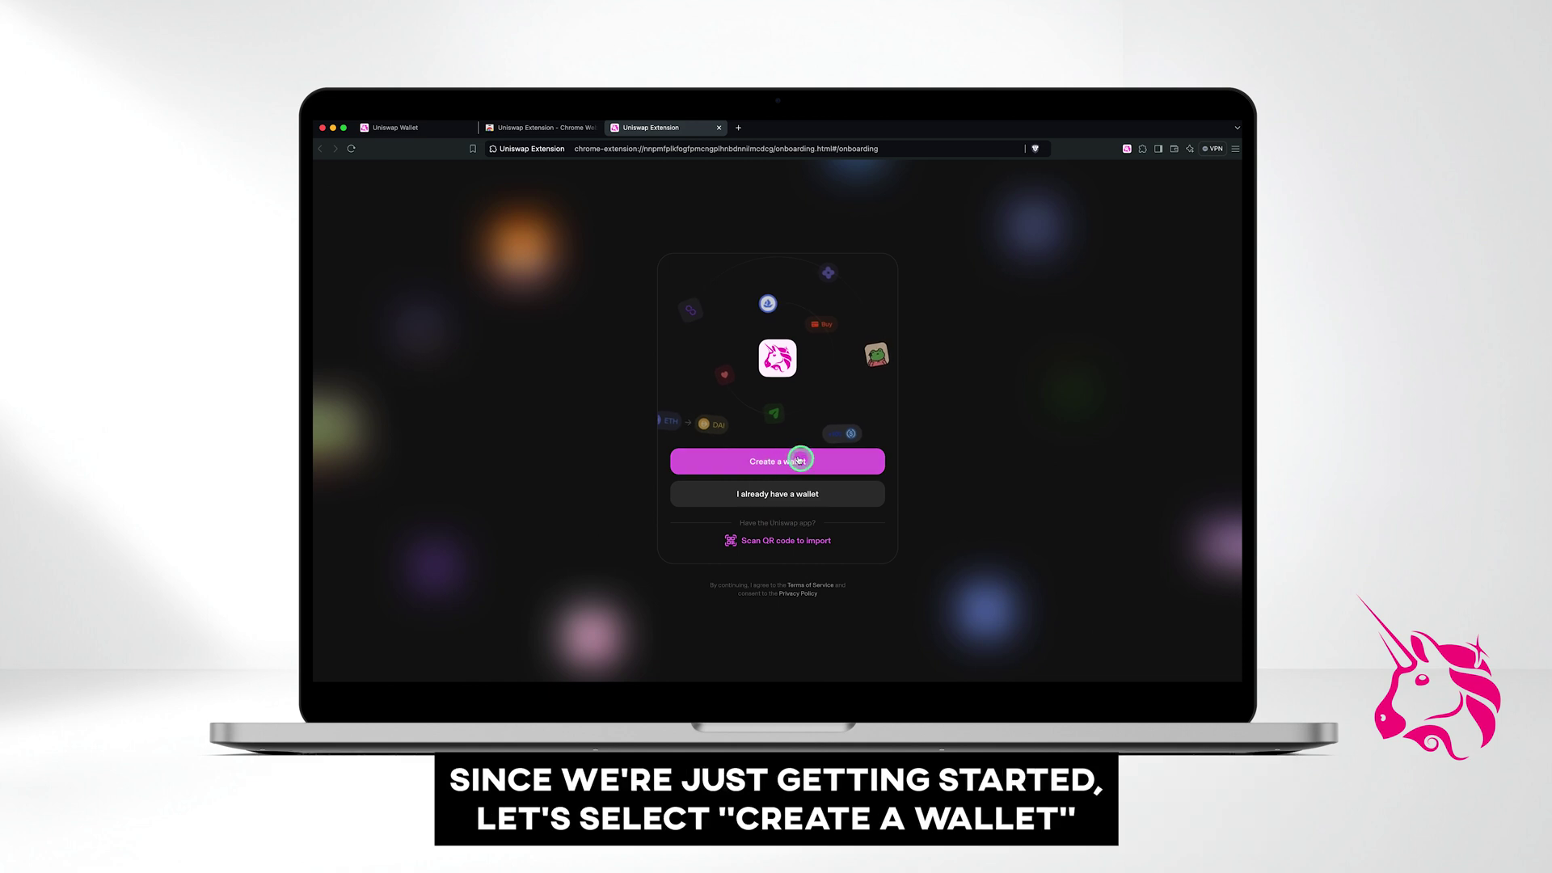
- Create a new wallet with a confirmed password and reach the 12-word recovery phrase
{"action": "left_click", "coordinate": [789, 462]}
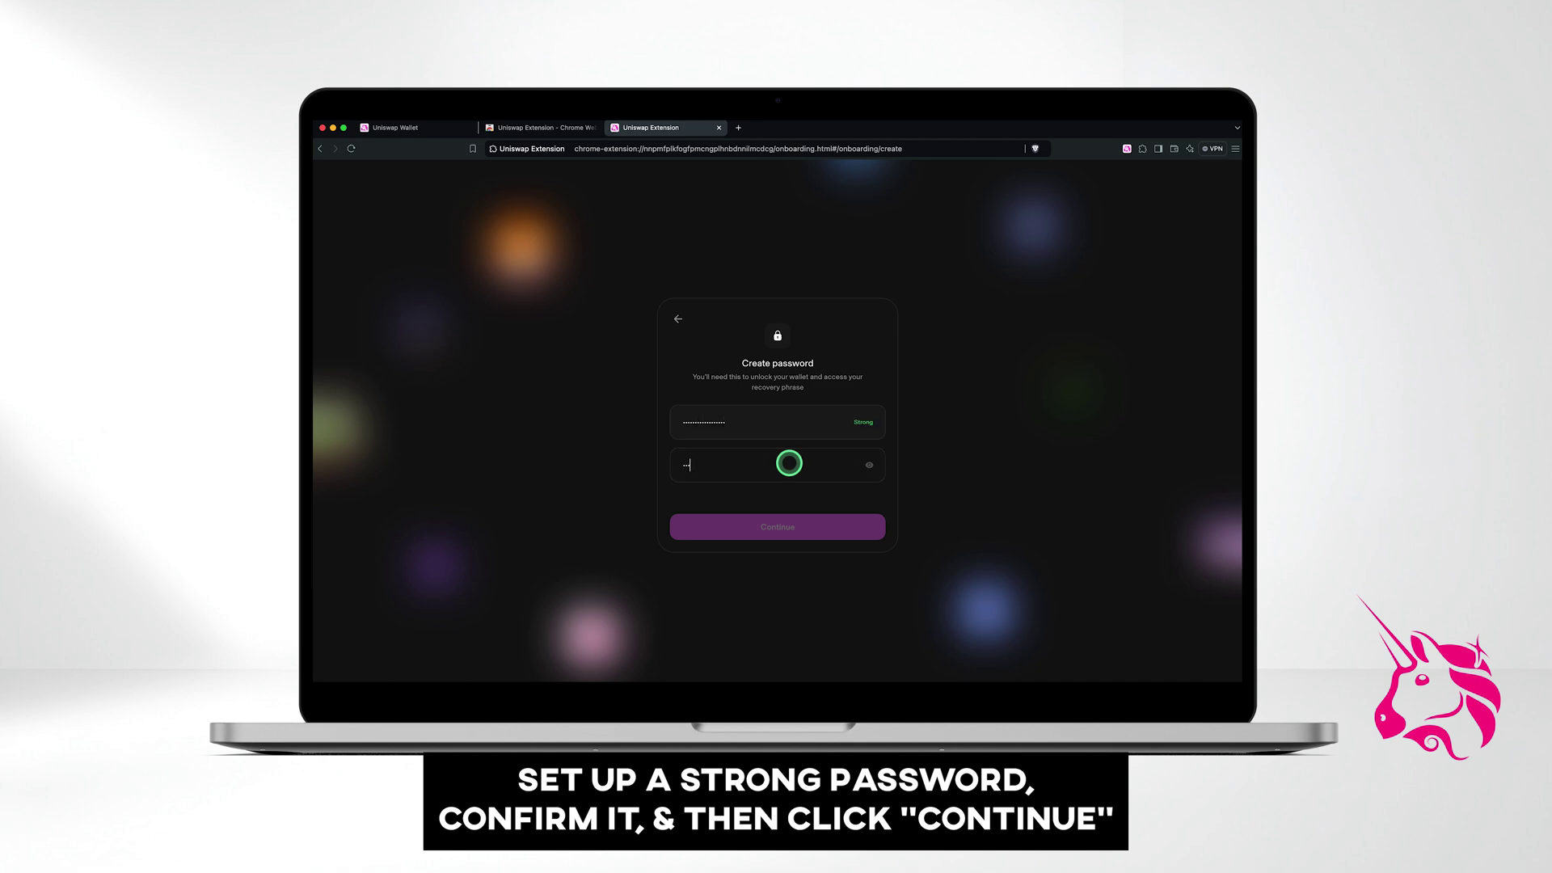
{"action": "key", "text": "ctrl+v"}
{"action": "left_click", "coordinate": [781, 525]}
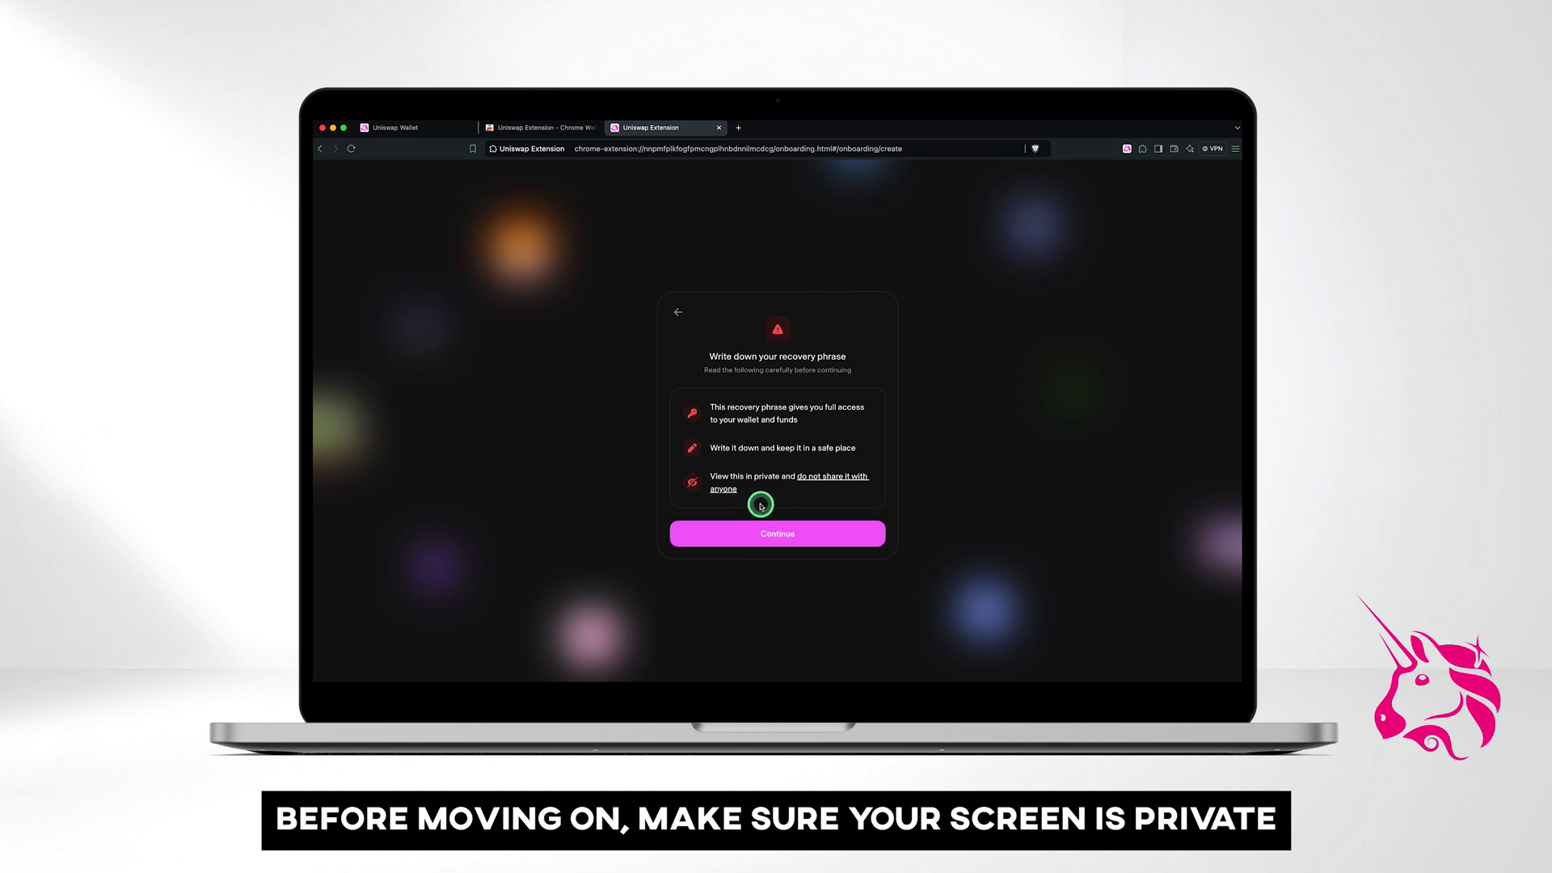
{"action": "left_click", "coordinate": [783, 538]}
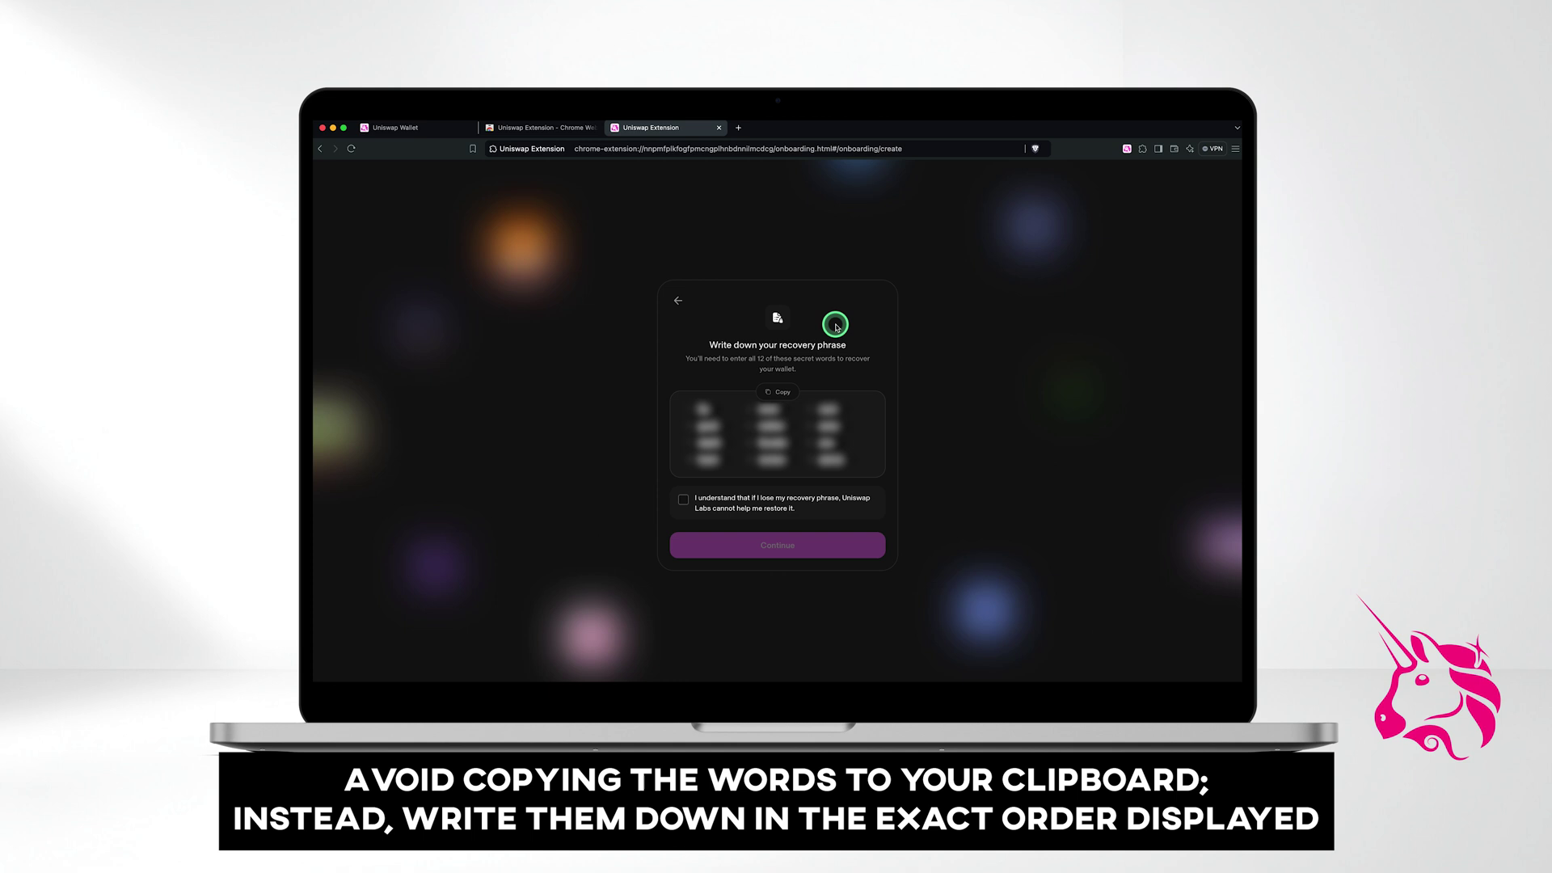
- Acknowledge the recovery phrase backup and finish setup with the wallet named CryptoSnake
{"action": "left_click", "coordinate": [683, 499]}
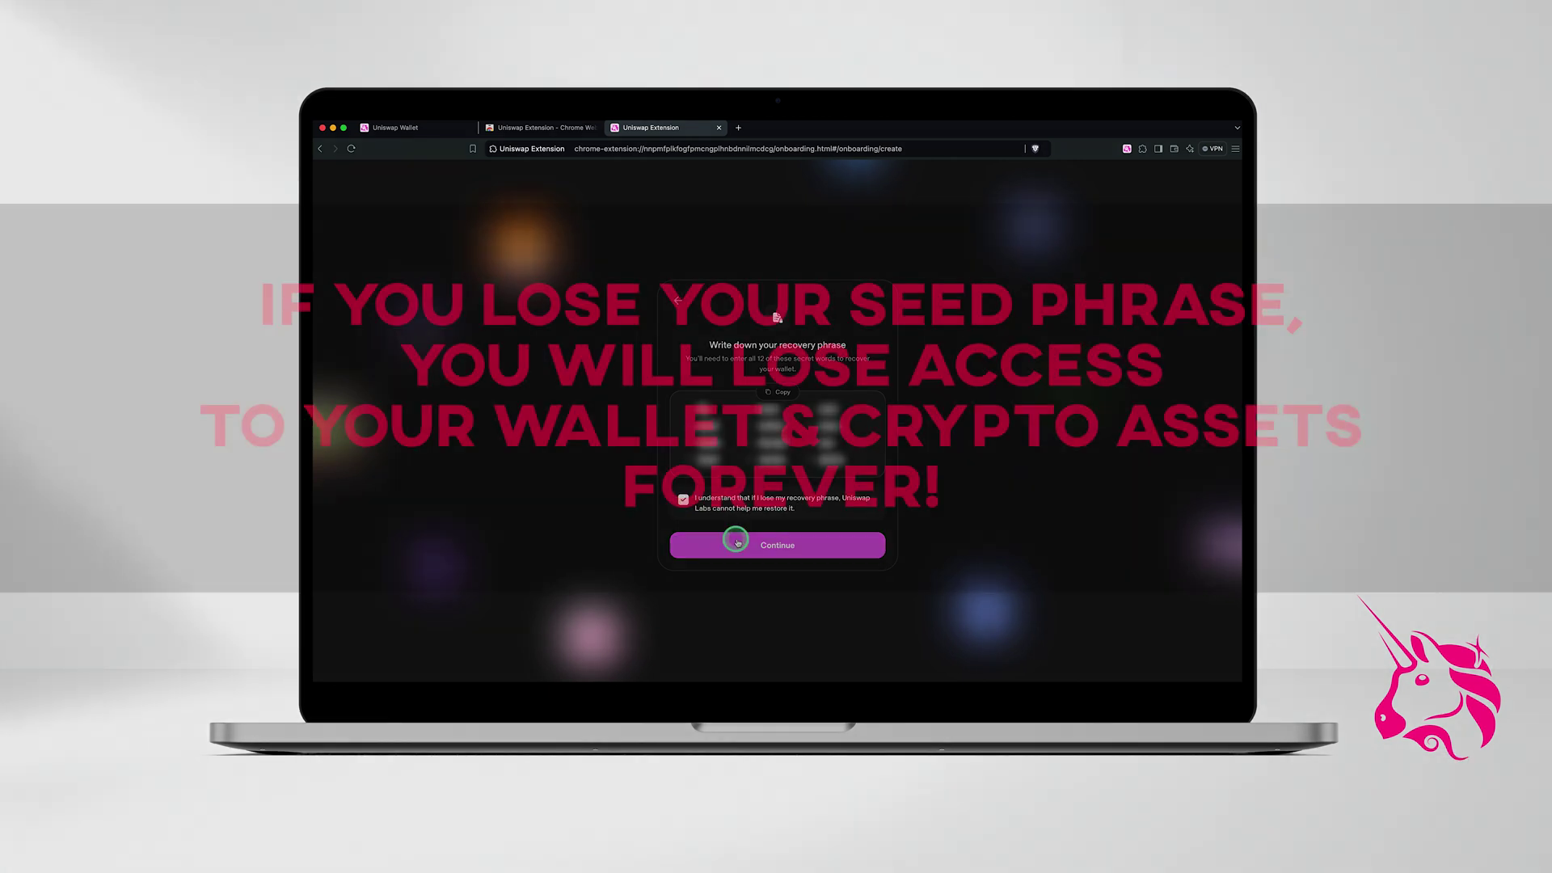
{"action": "left_click", "coordinate": [779, 545]}
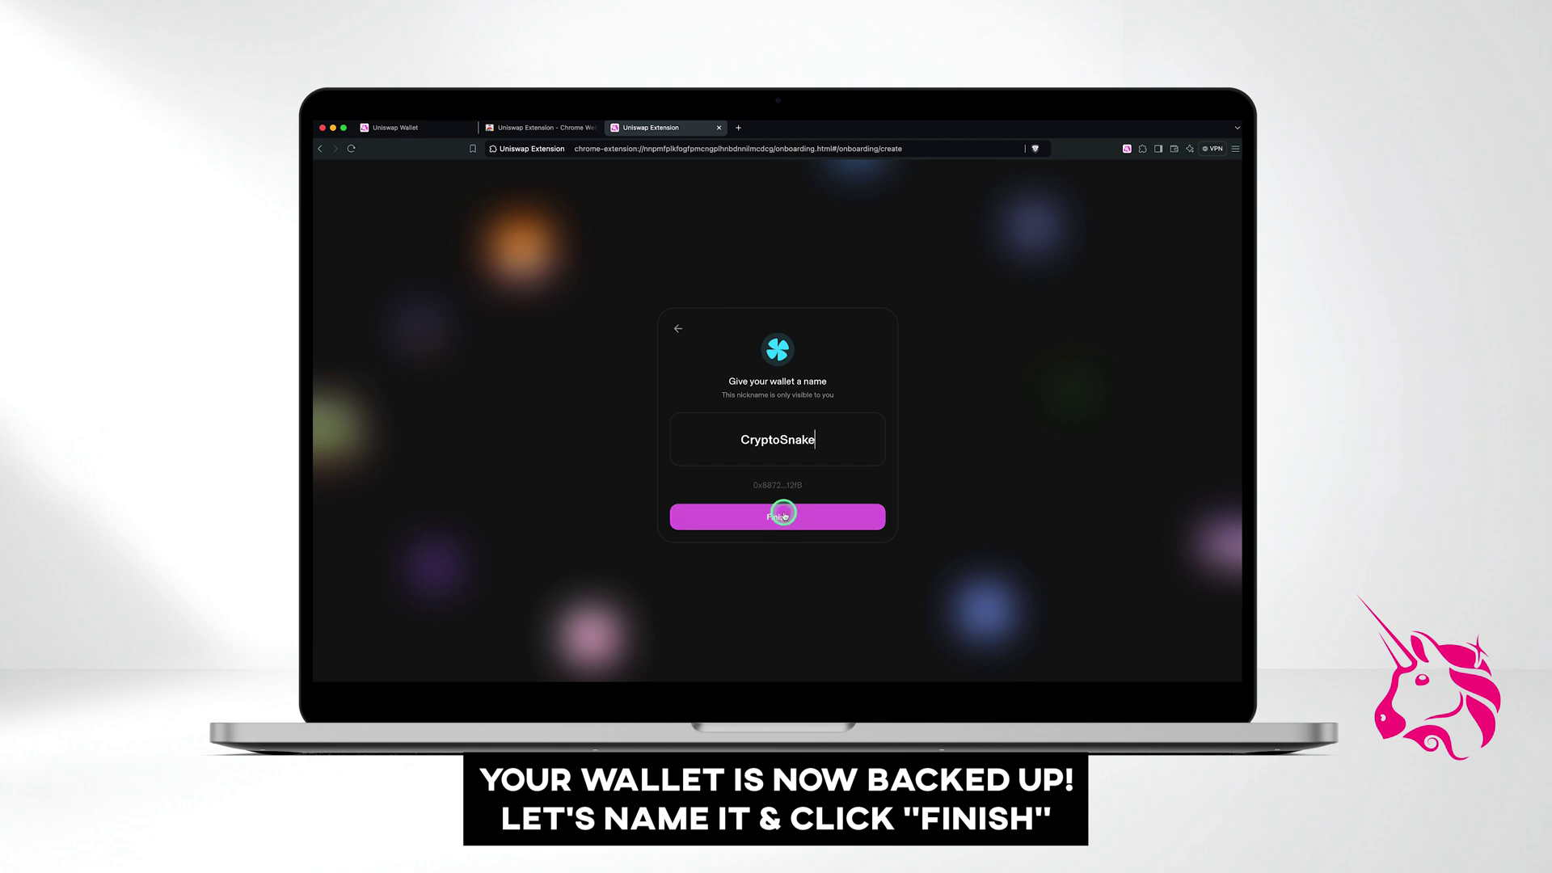
{"action": "left_click", "coordinate": [781, 515]}
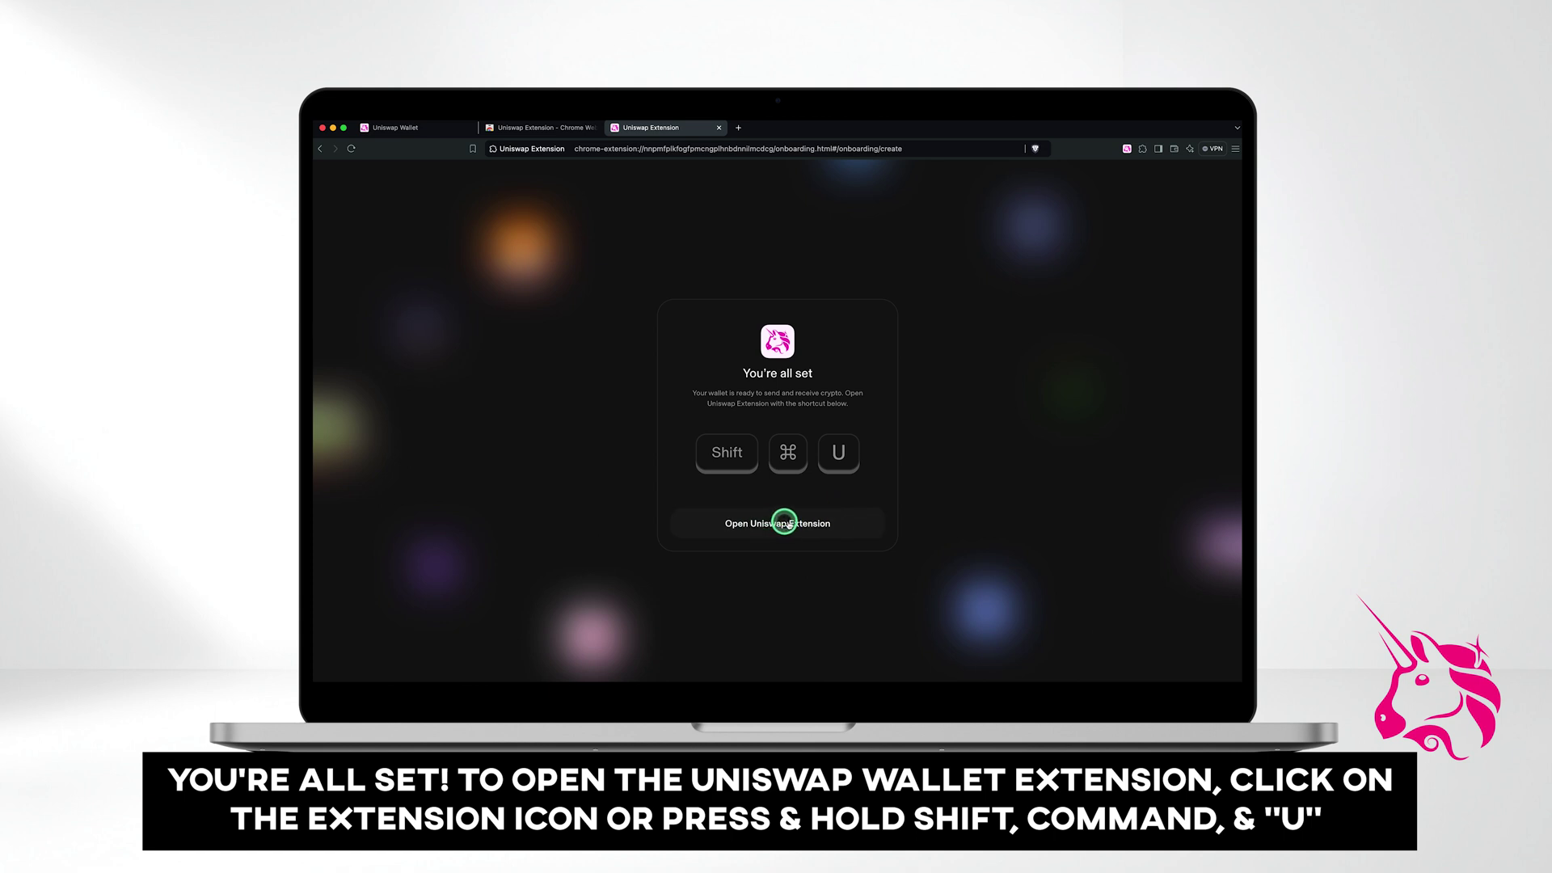
- Open the wallet side panel and start a $100 ETH card purchase through MoonPay
{"action": "left_click", "coordinate": [784, 526]}
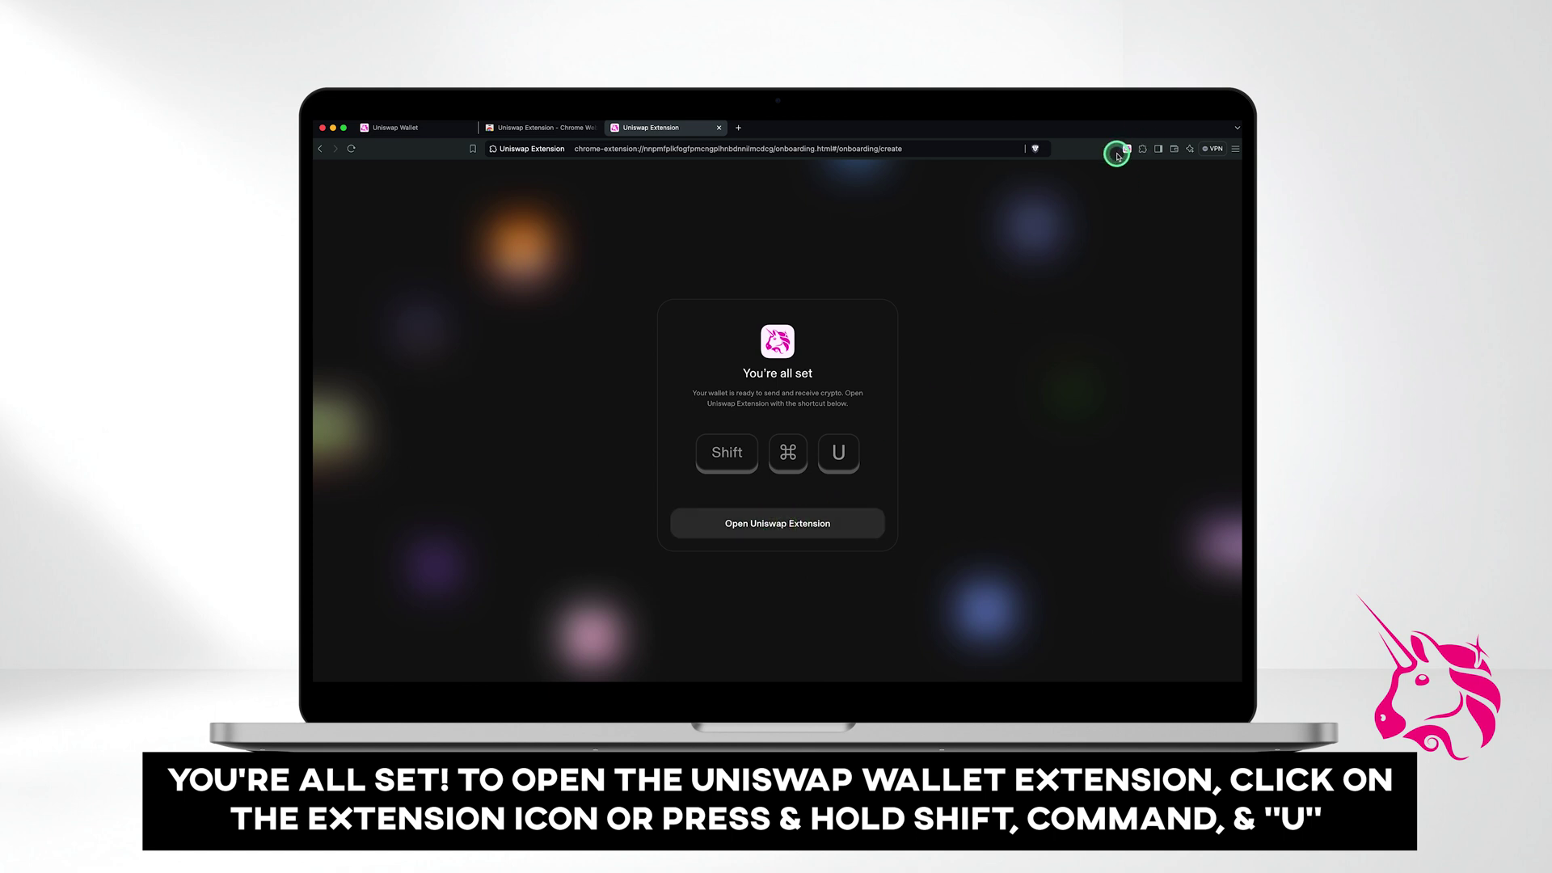
{"action": "key", "text": "shift+super+u"}
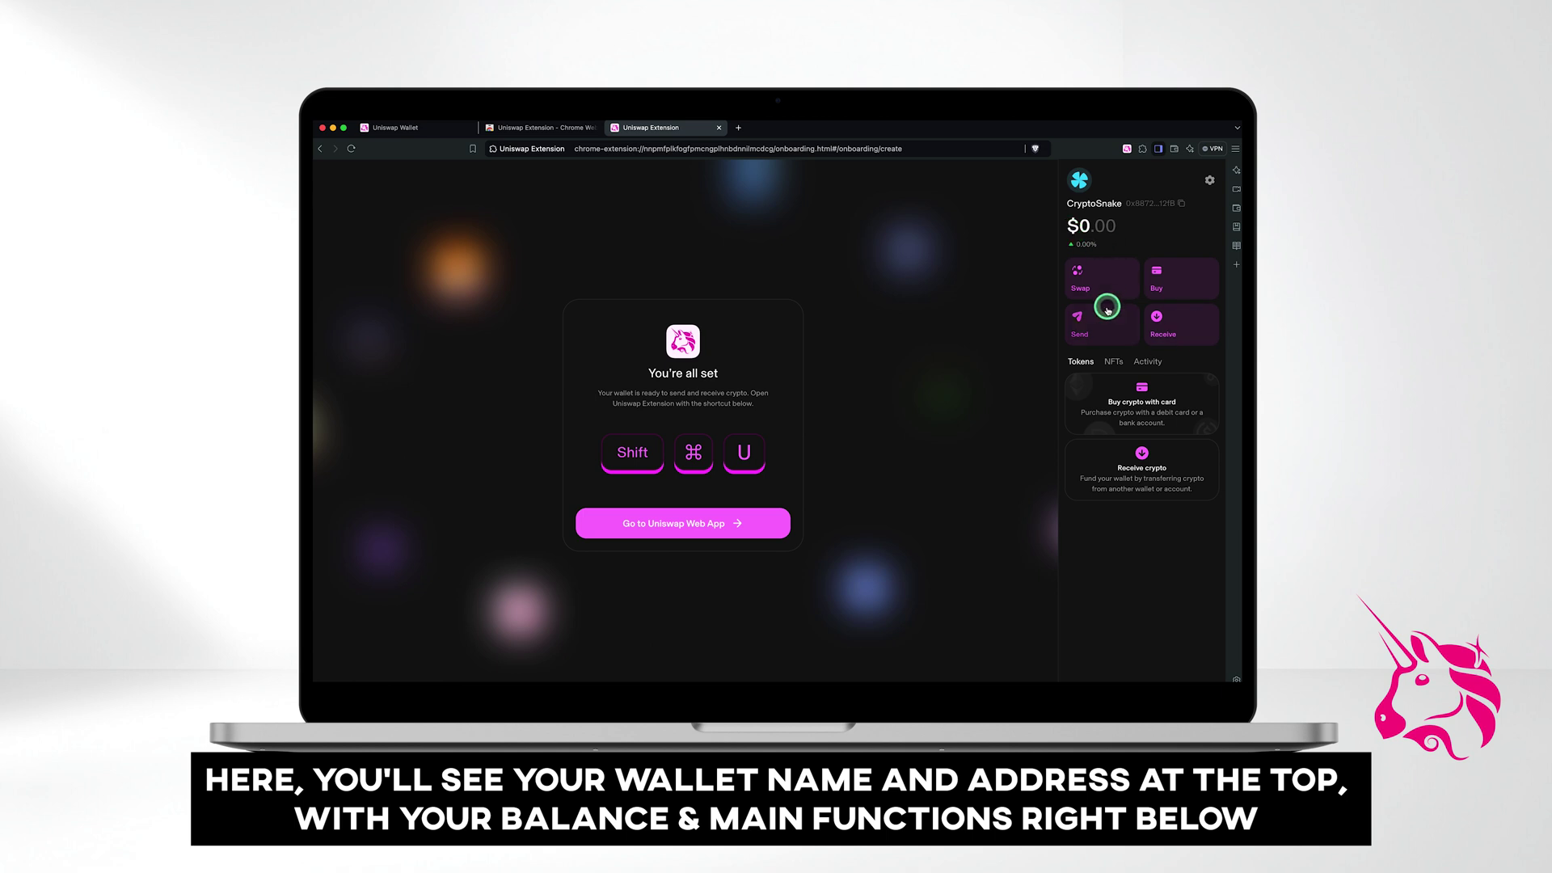
{"action": "left_click", "coordinate": [1150, 399]}
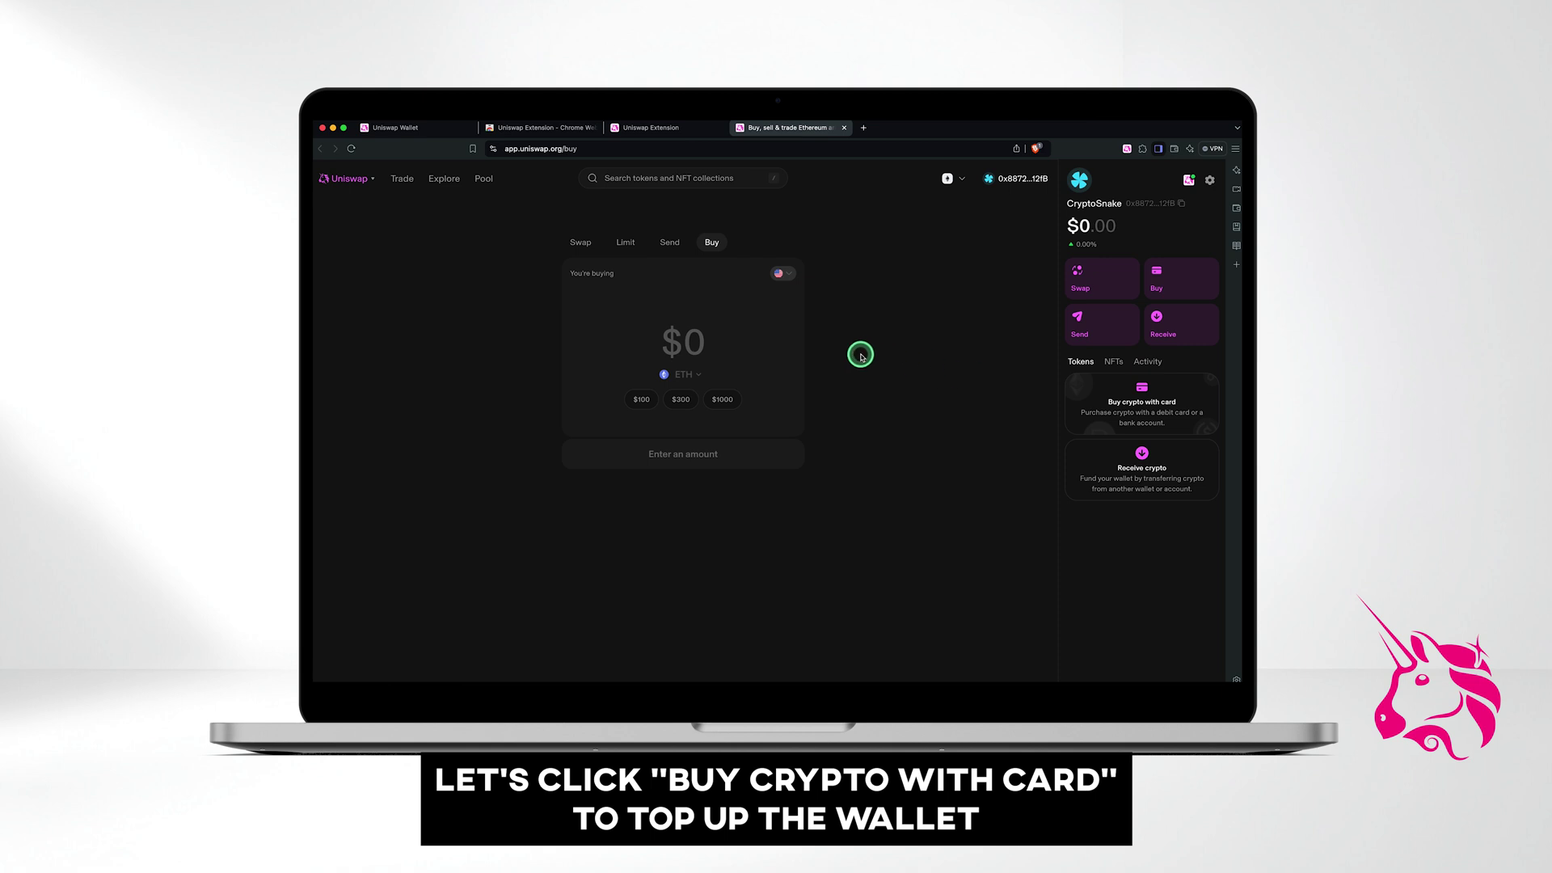
{"action": "left_click", "coordinate": [683, 374]}
{"action": "left_click", "coordinate": [668, 293]}
{"action": "left_click", "coordinate": [643, 402]}
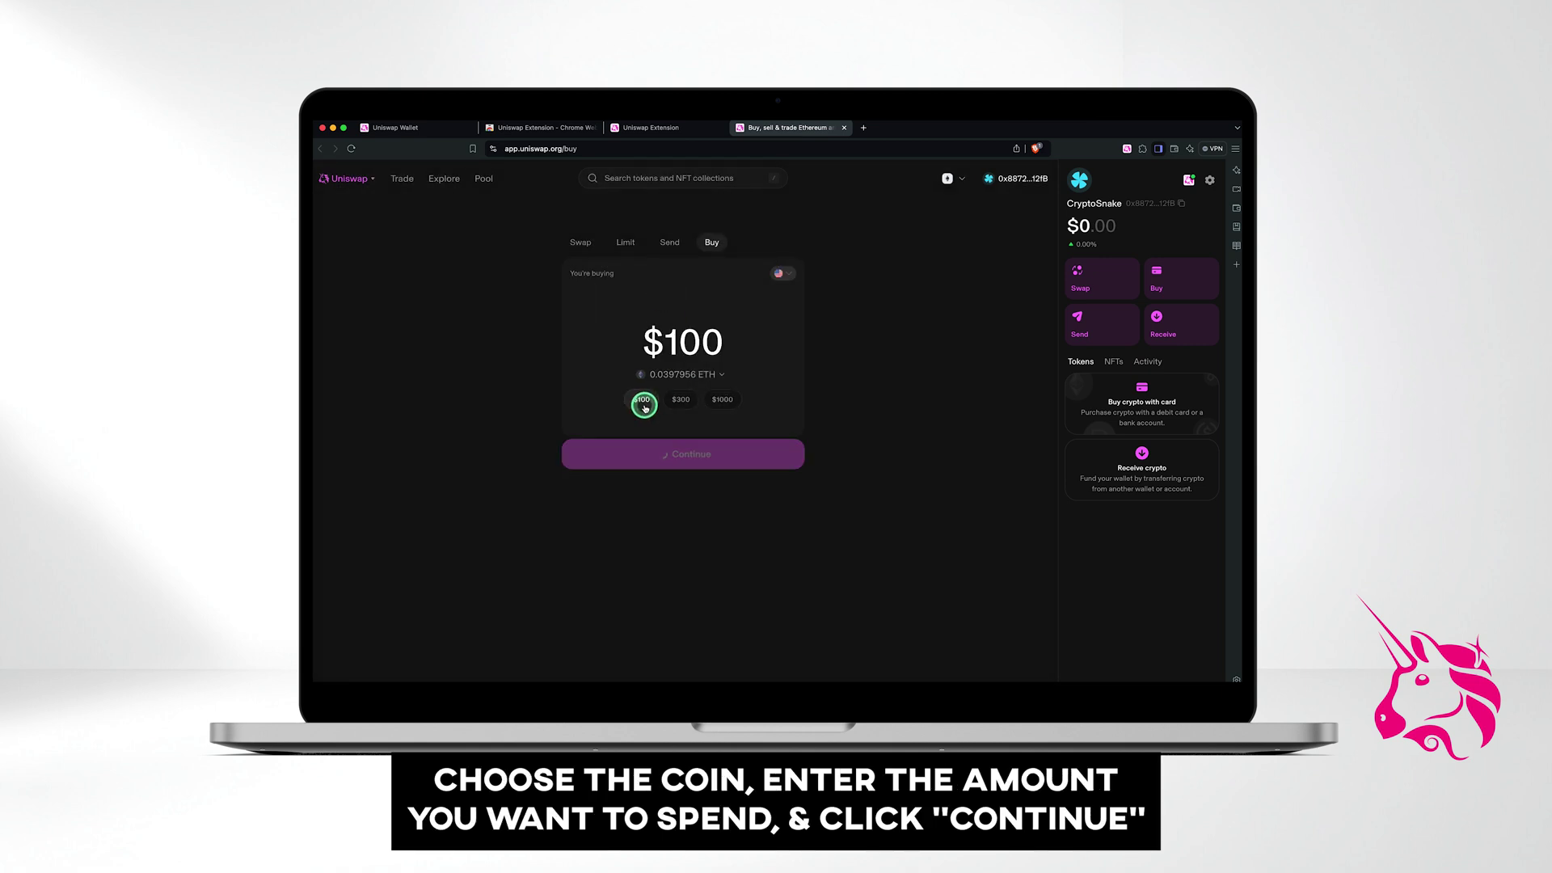
{"action": "left_click", "coordinate": [673, 450]}
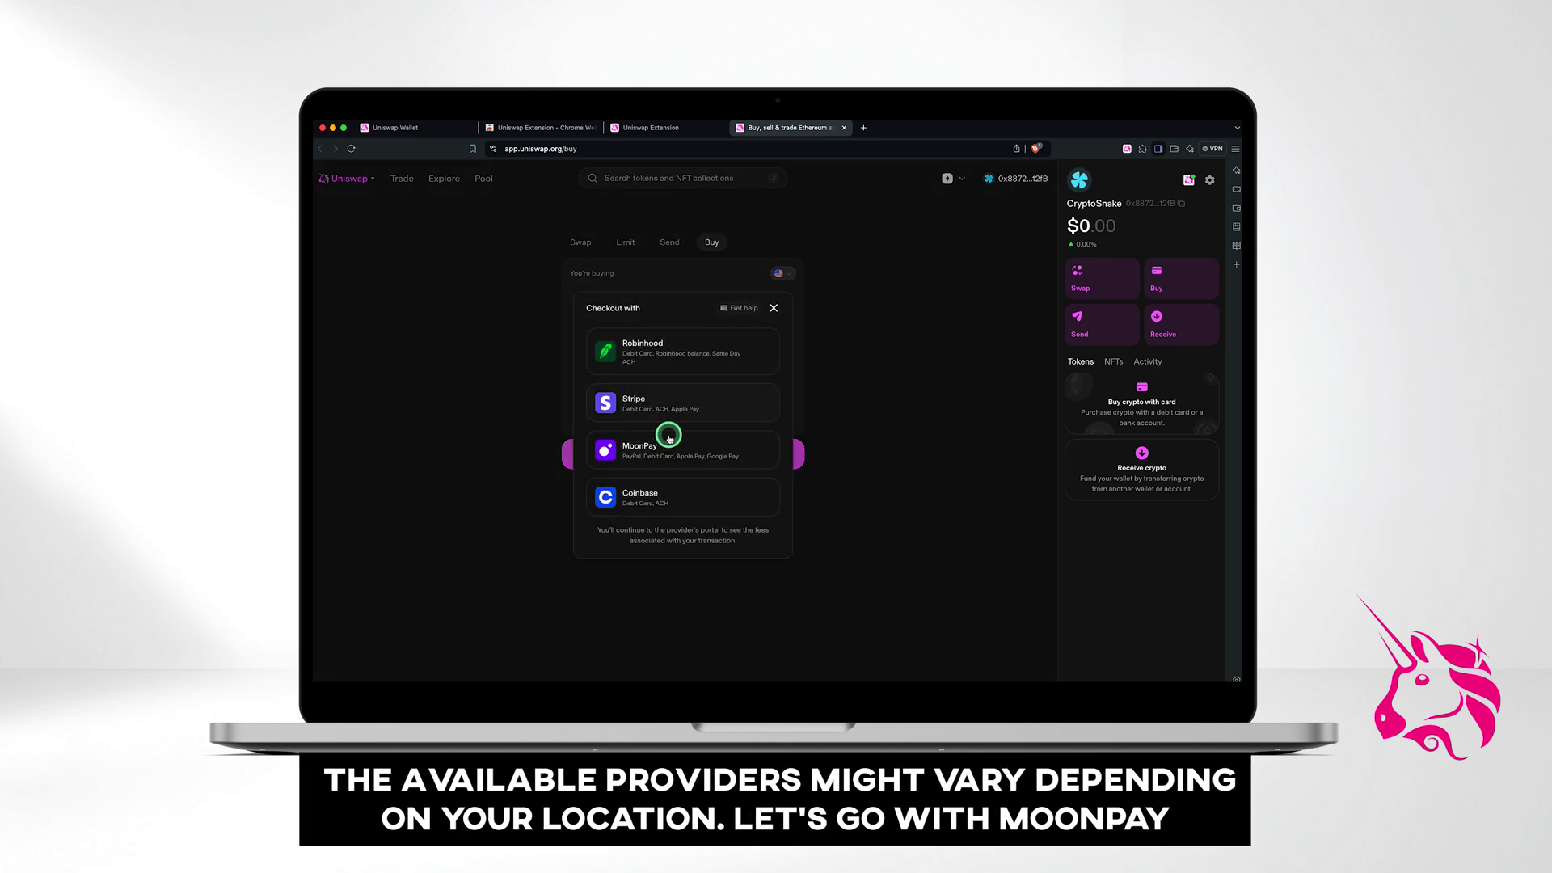
{"action": "left_click", "coordinate": [665, 457]}
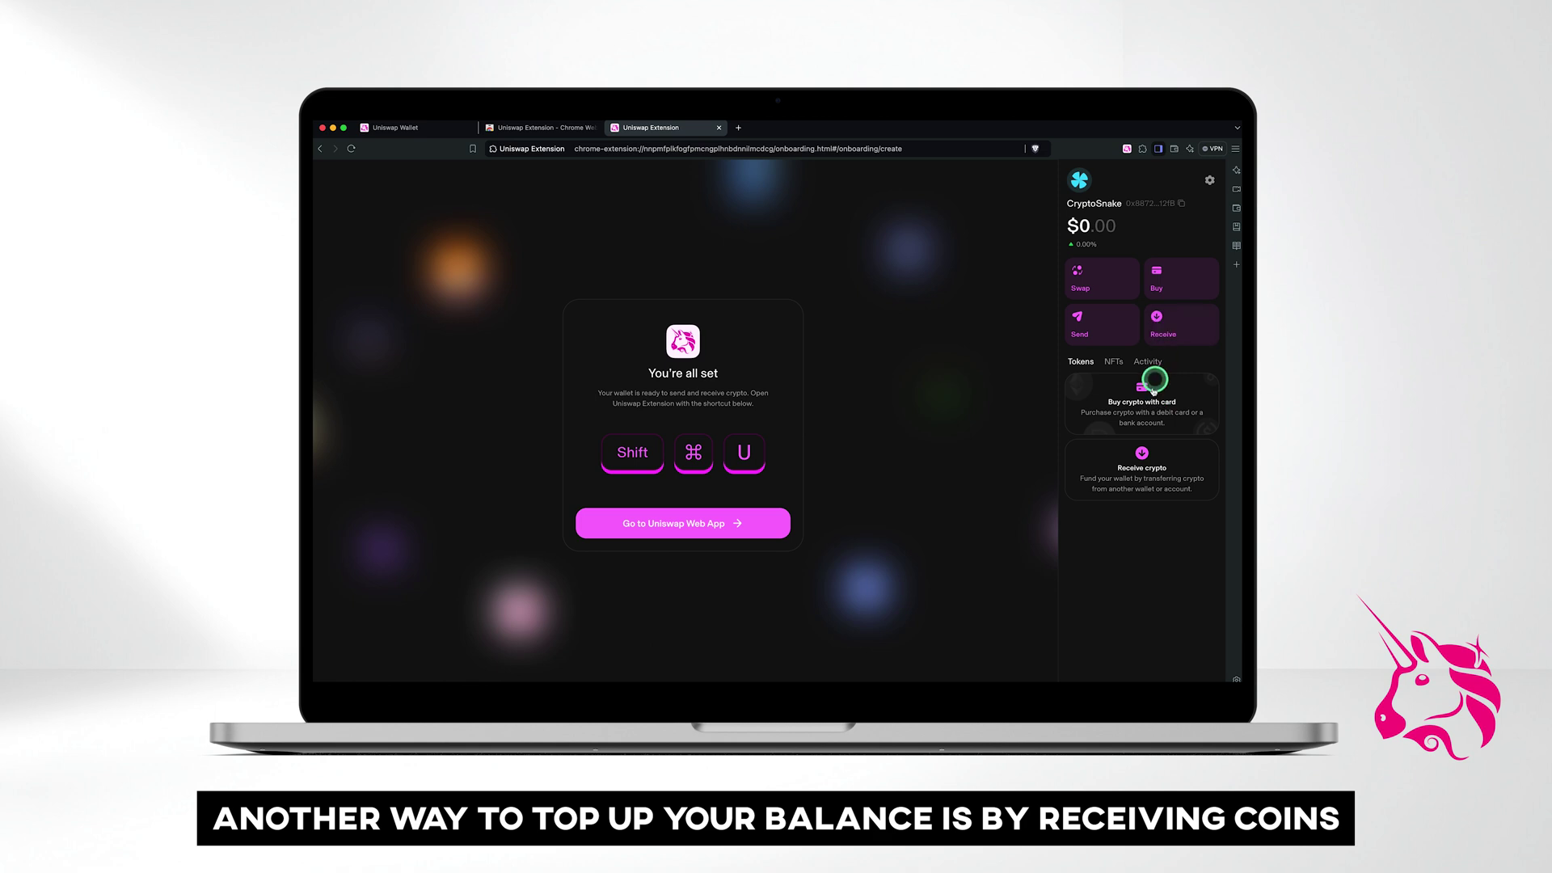
- View the wallet's receiving QR code, then open the Ethereum token page
{"action": "left_click", "coordinate": [1138, 474]}
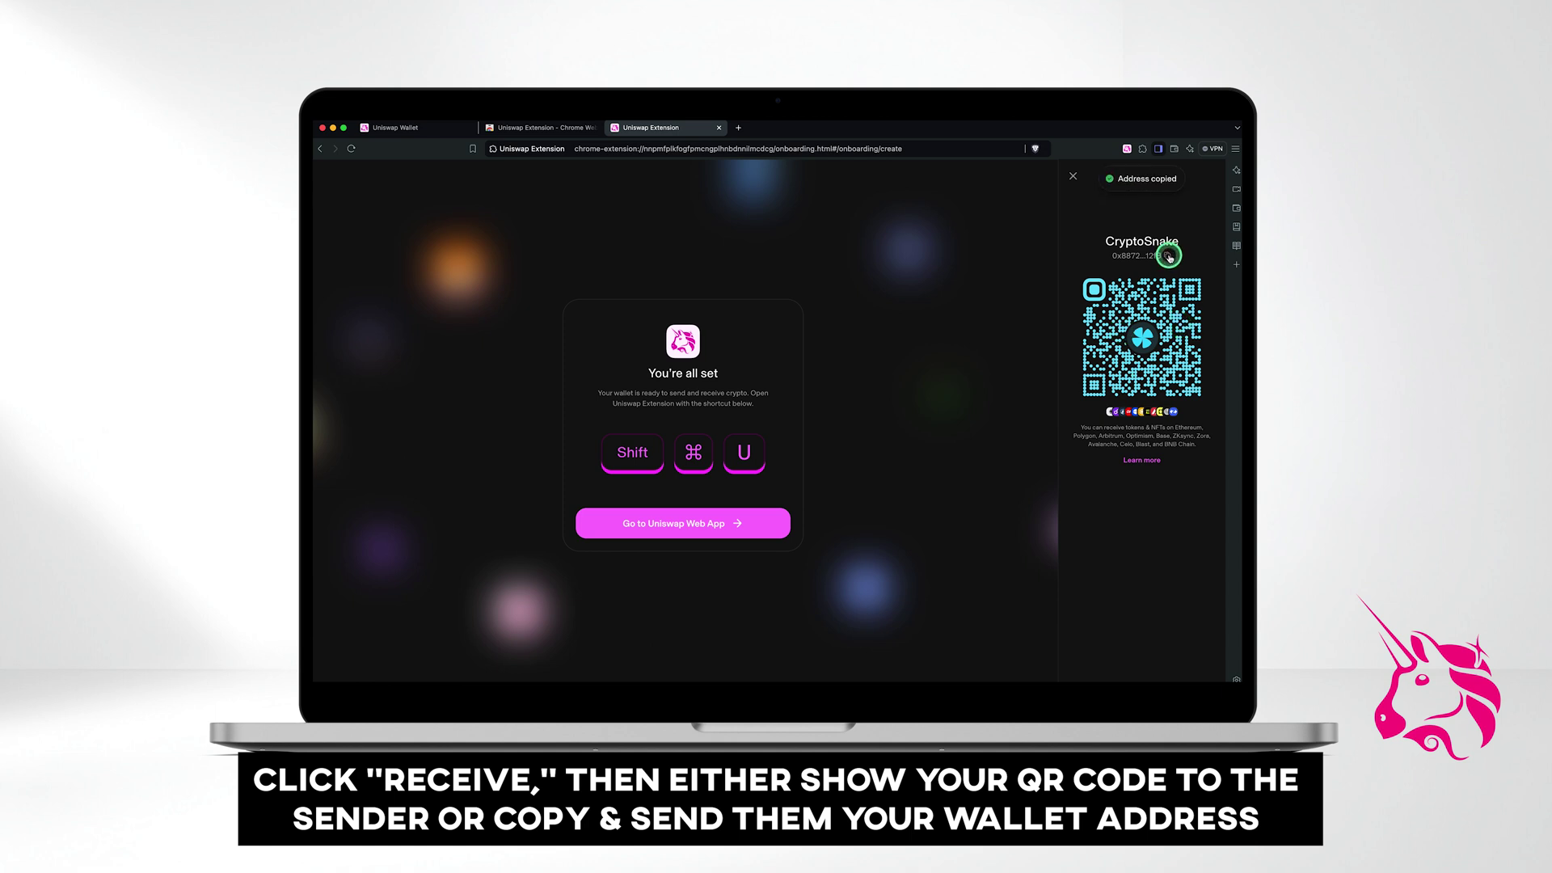
{"action": "left_click", "coordinate": [1080, 182]}
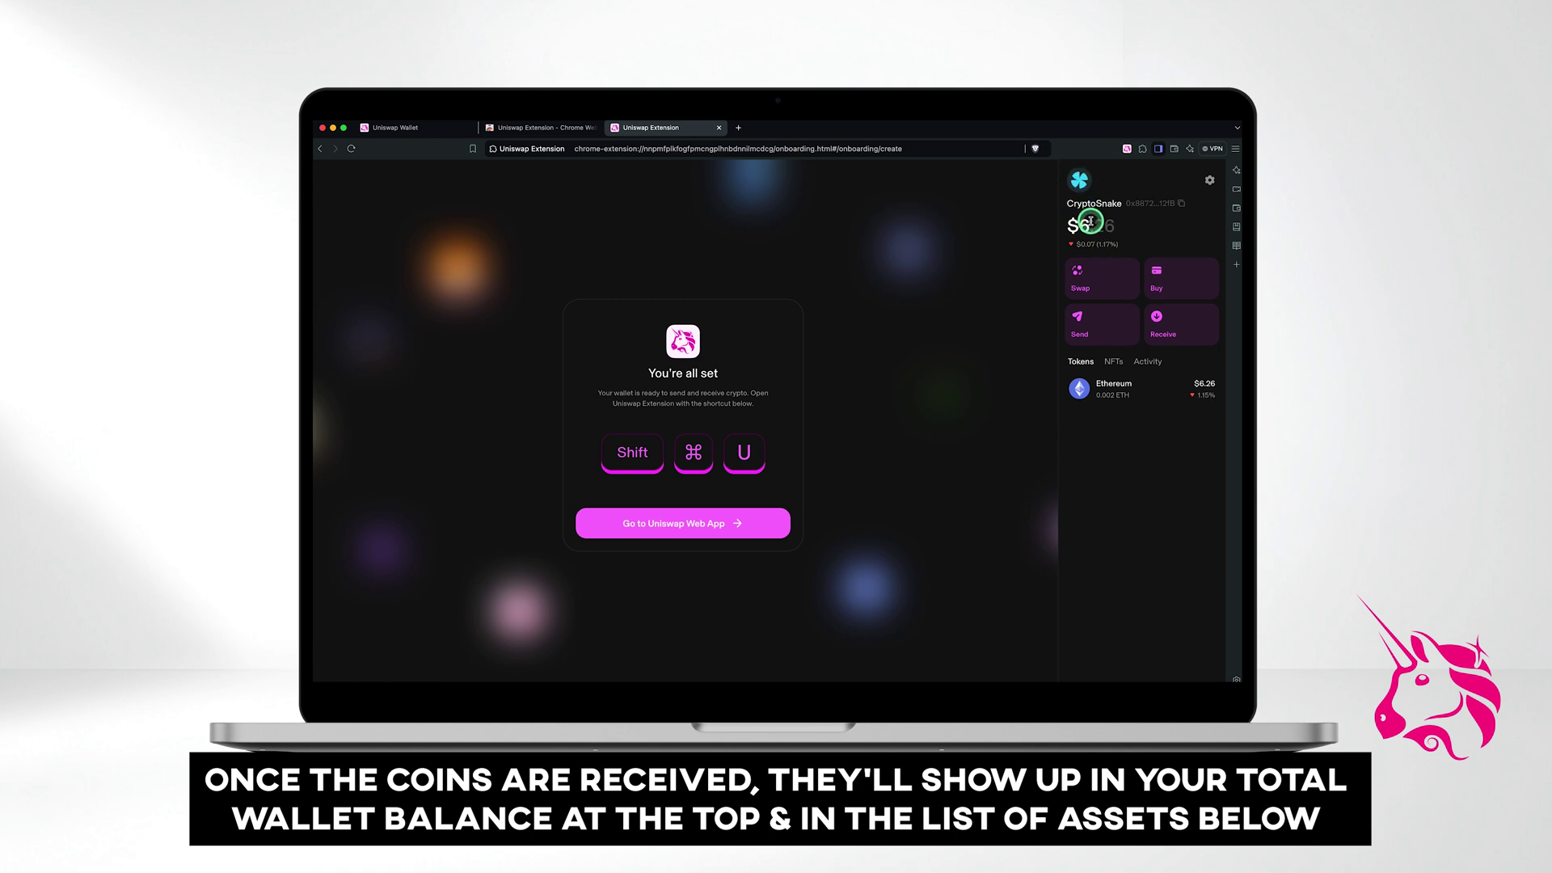
{"action": "left_click", "coordinate": [1098, 394]}
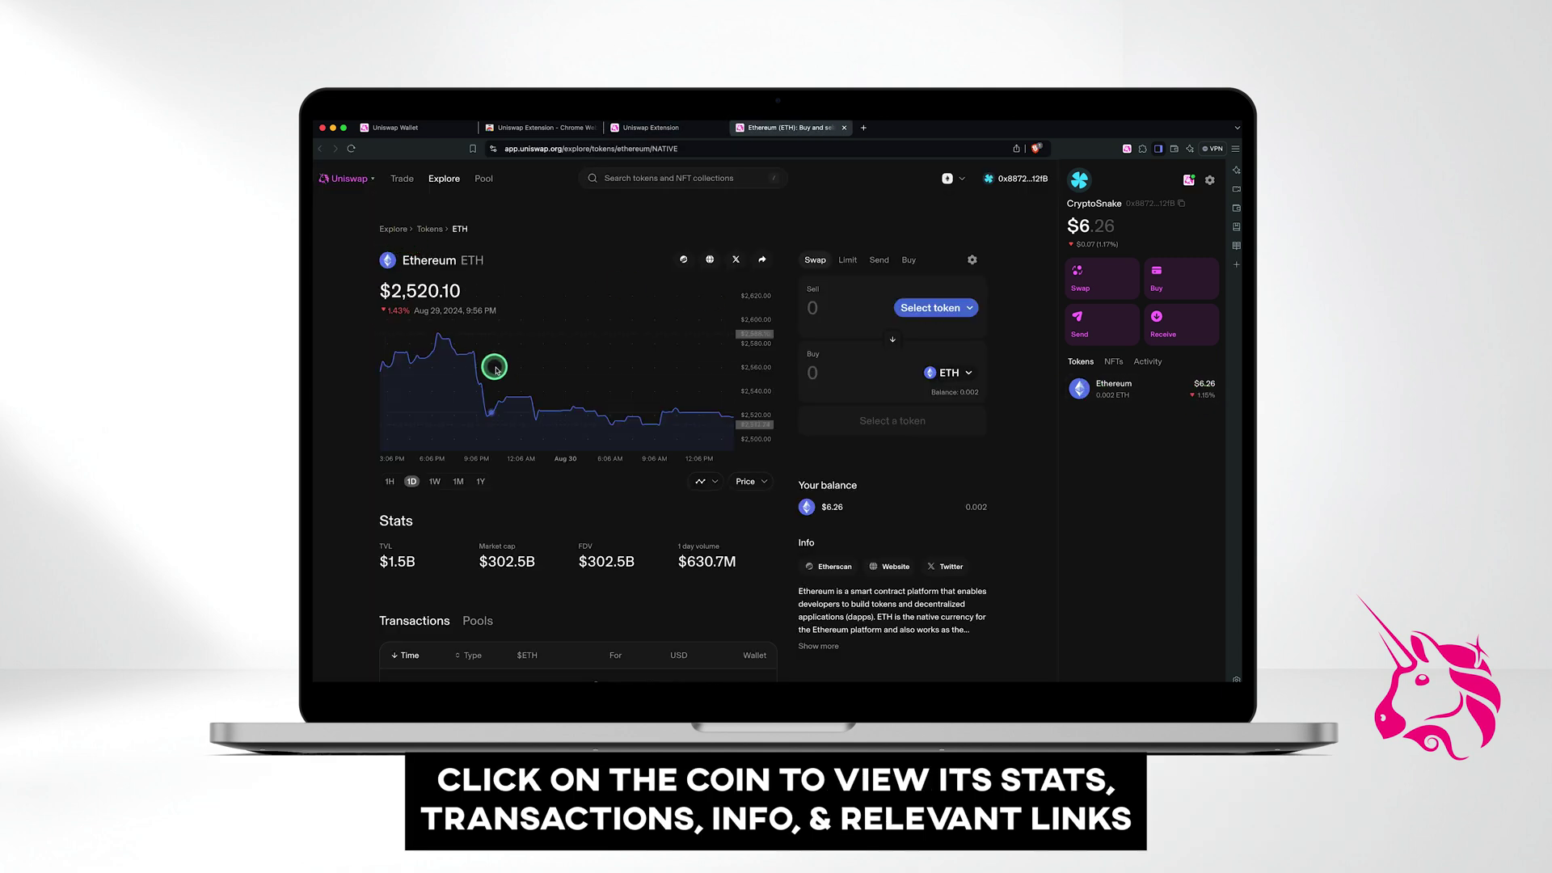
- Expand the full Ethereum description and make ETH the token to sell in Swap
{"action": "scroll", "coordinate": [531, 526], "scroll_direction": "down", "scroll_amount": 3}
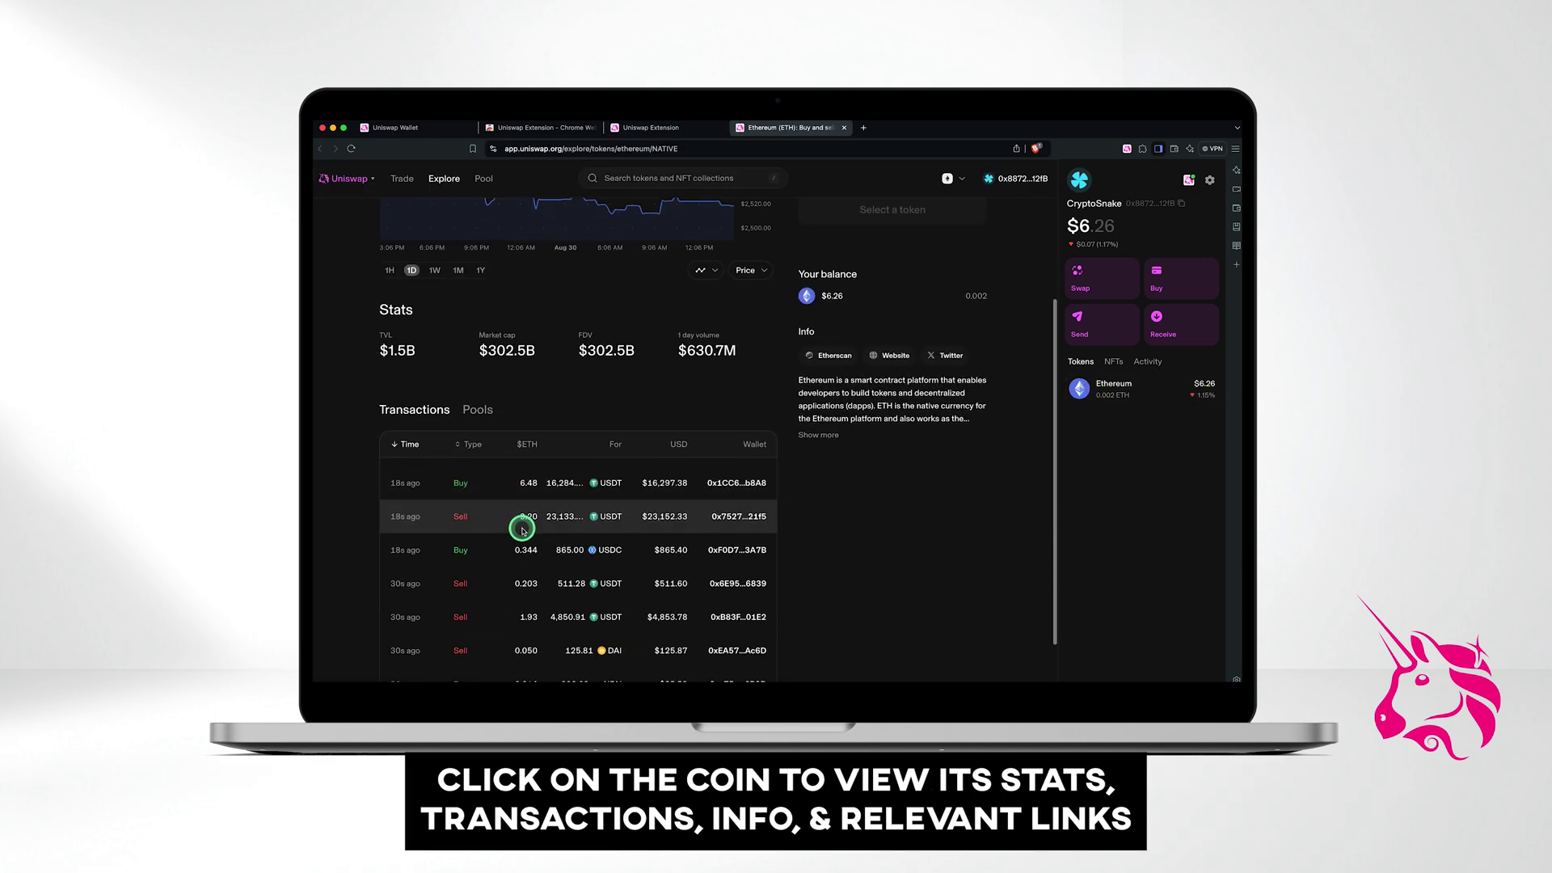
{"action": "left_click", "coordinate": [815, 437]}
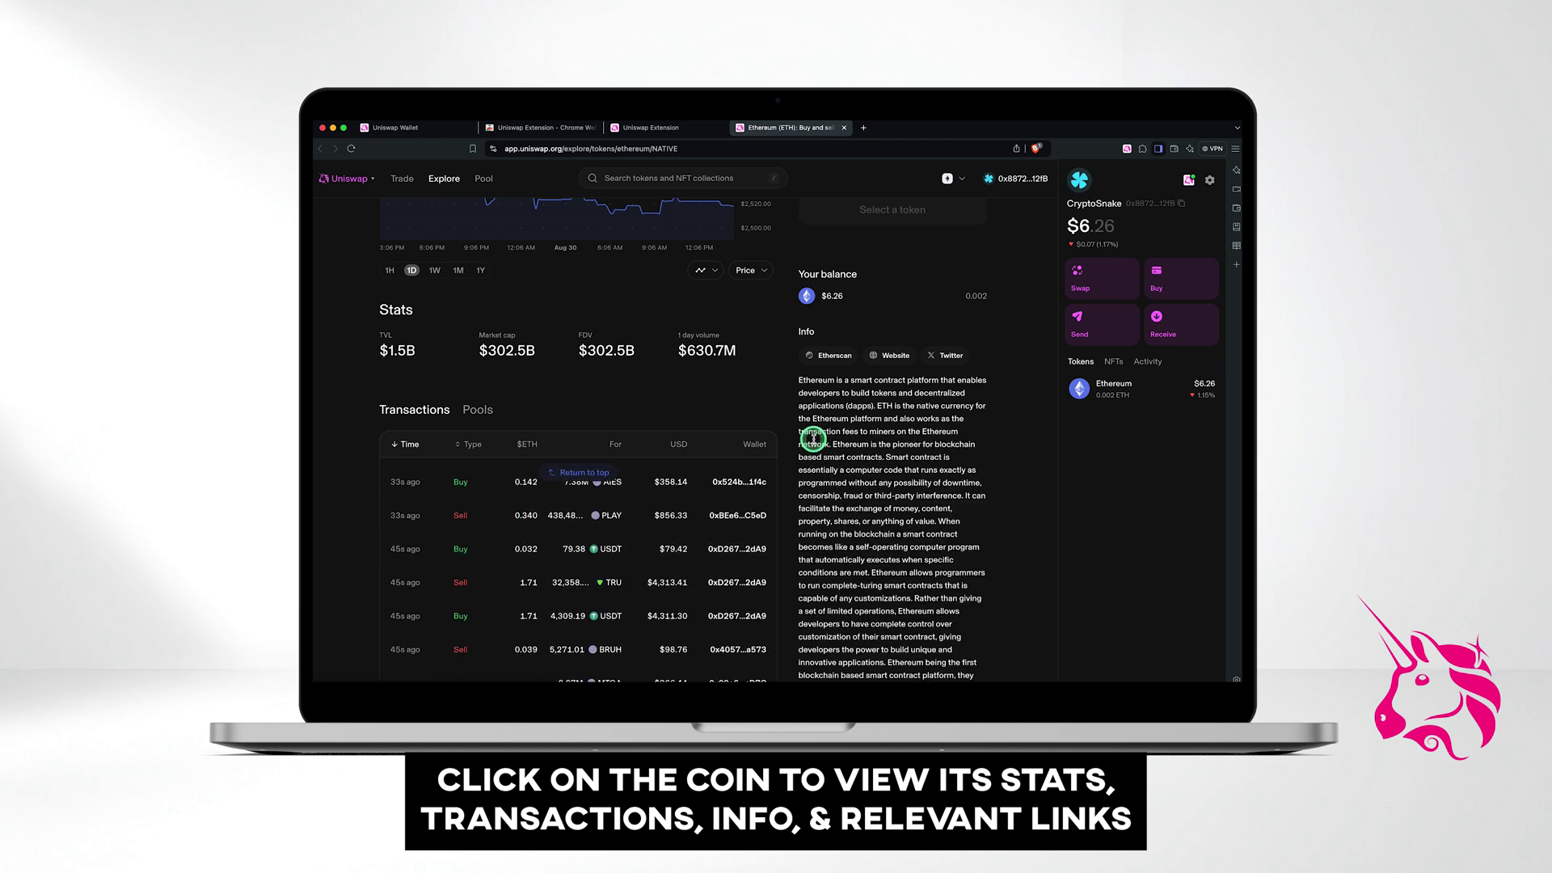
{"action": "scroll", "coordinate": [811, 438], "scroll_direction": "down", "scroll_amount": 2}
{"action": "scroll", "coordinate": [809, 443], "scroll_direction": "up", "scroll_amount": 5}
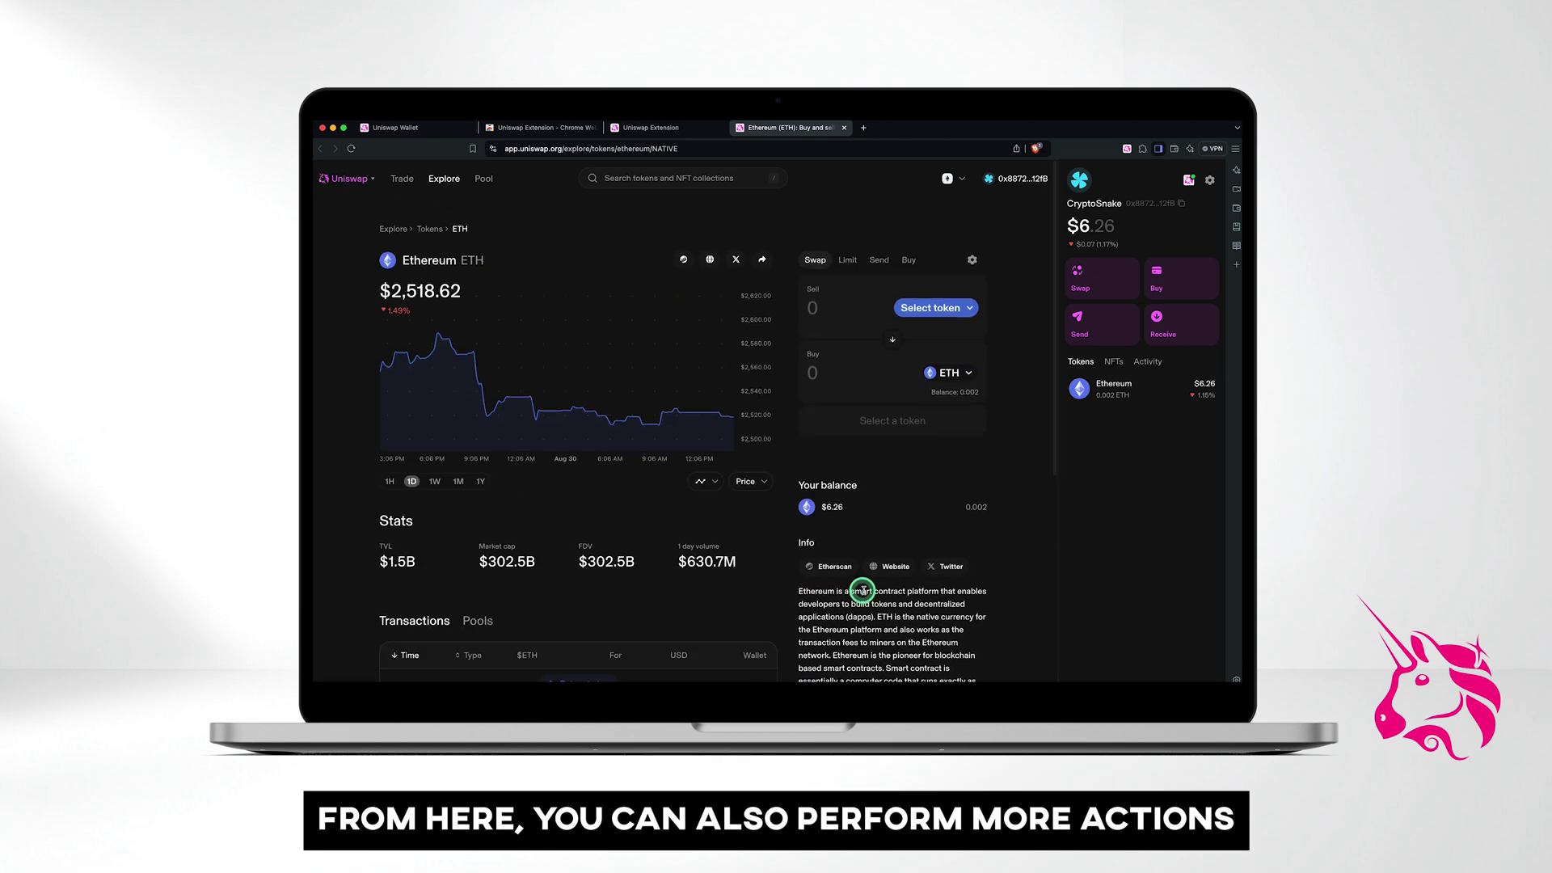
{"action": "left_click", "coordinate": [892, 340]}
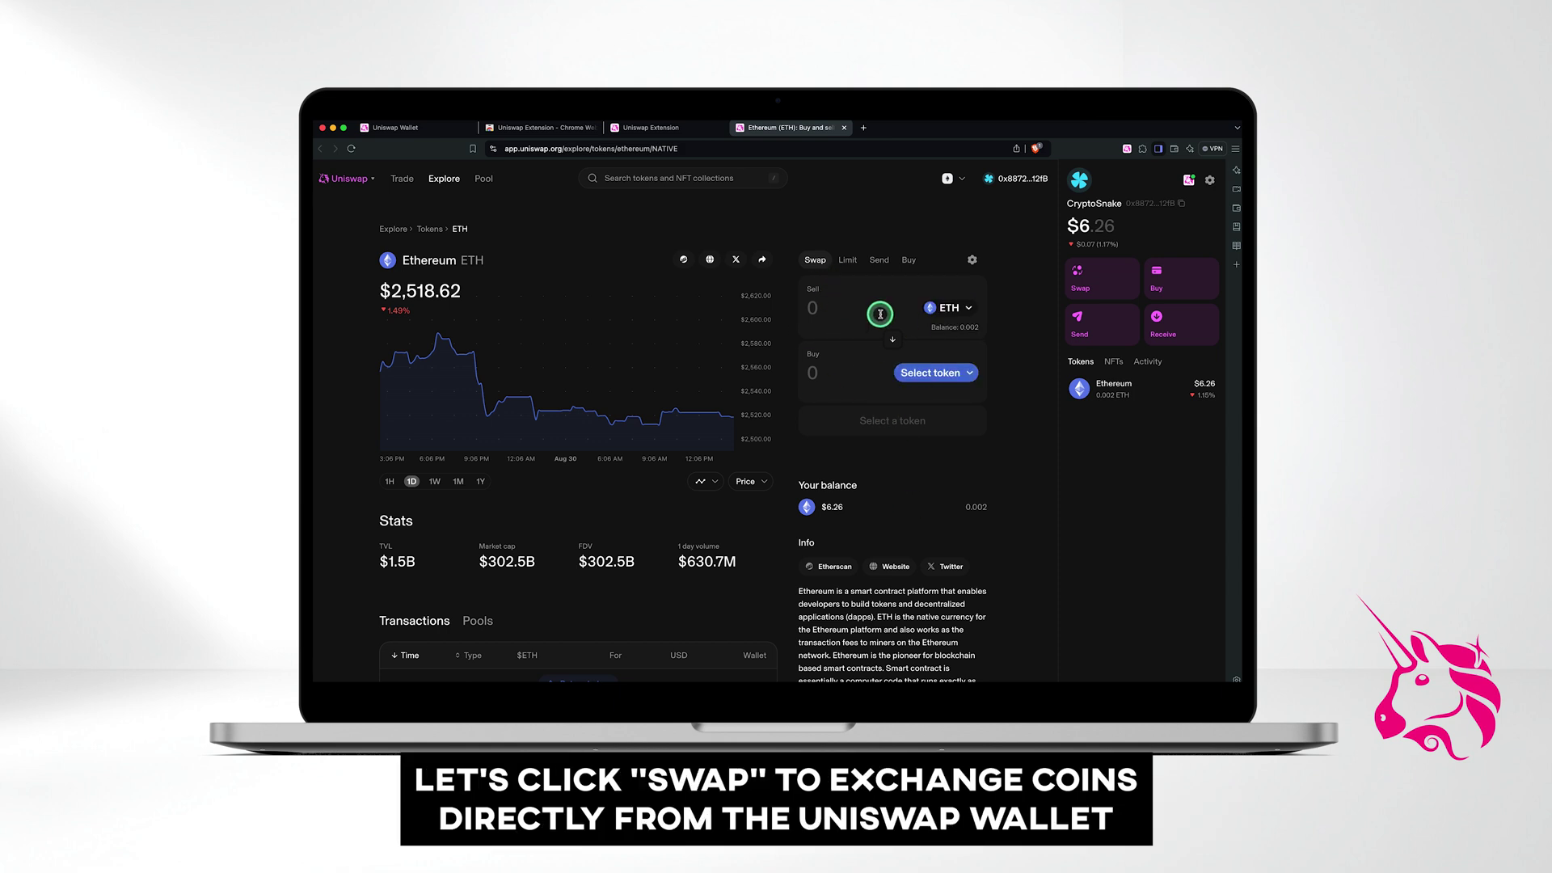
{"action": "left_click", "coordinate": [1082, 278]}
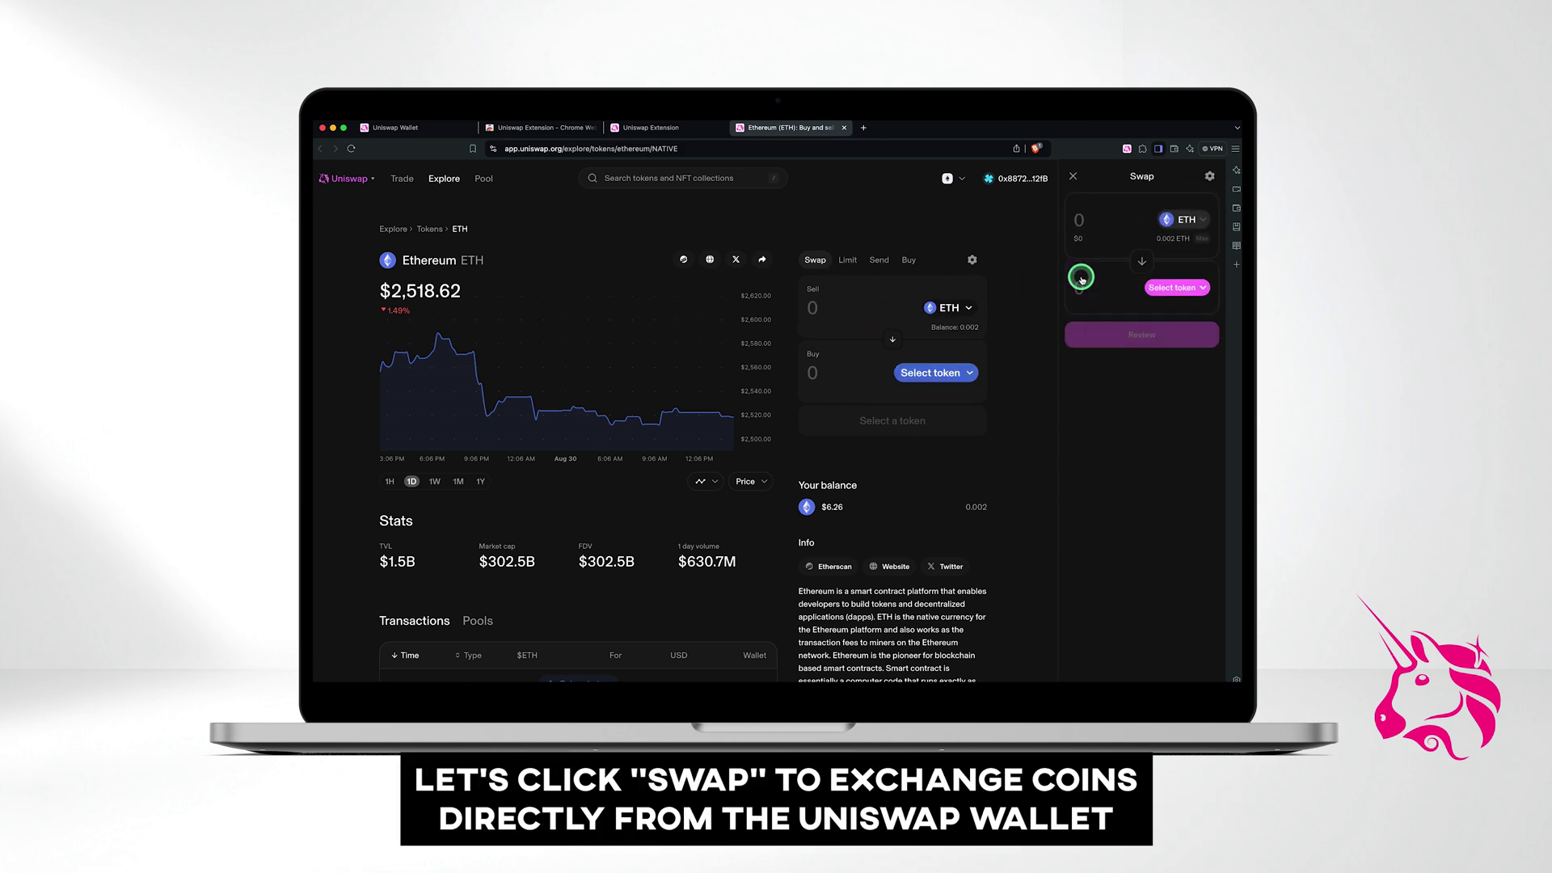
{"action": "left_click", "coordinate": [1164, 292]}
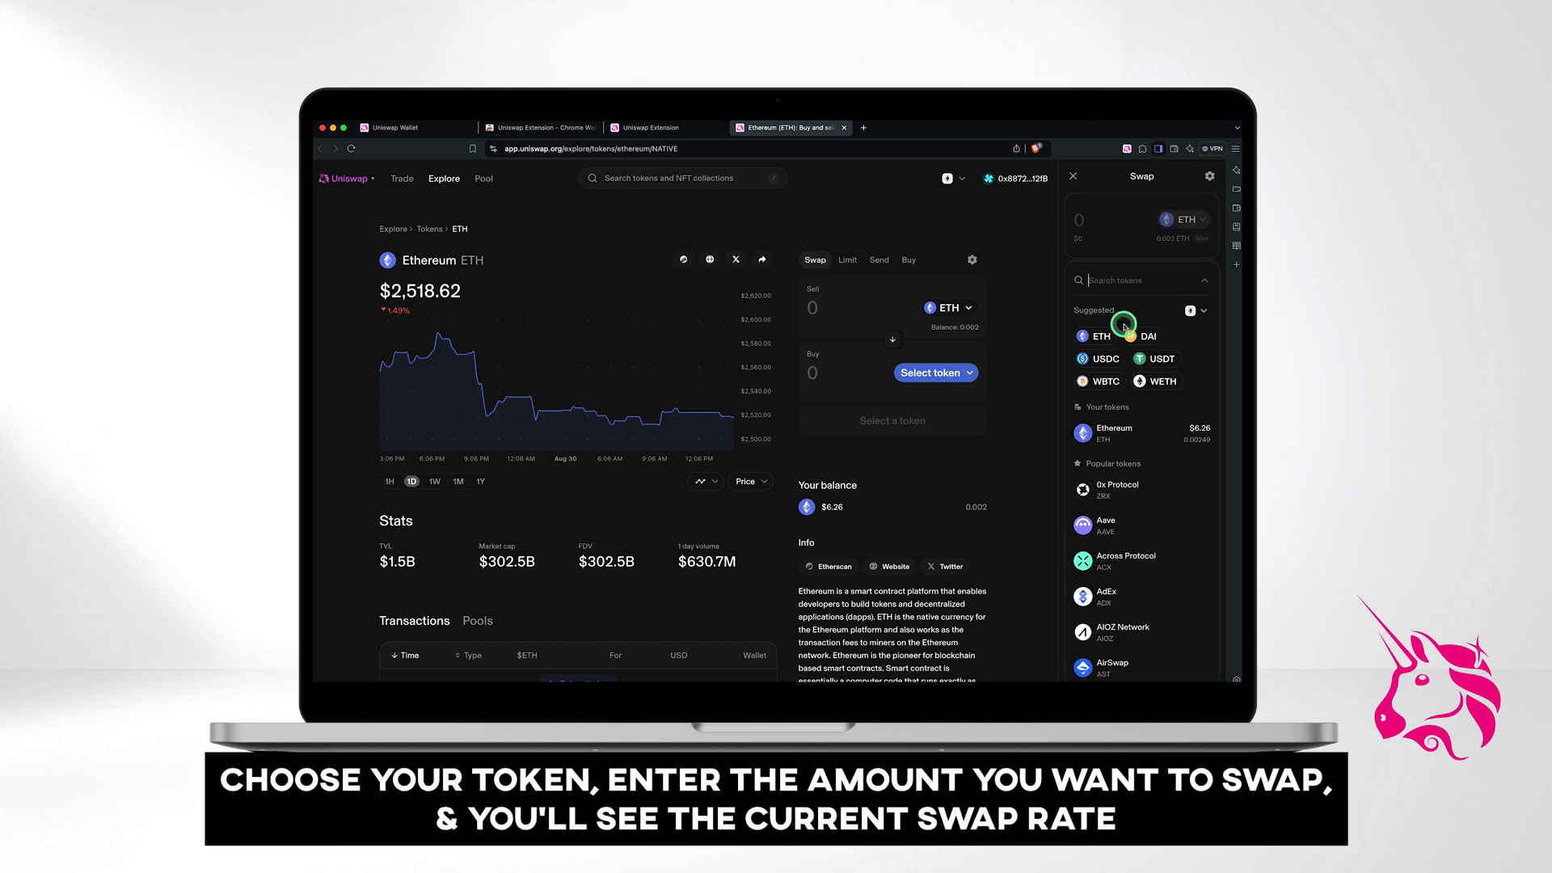
{"action": "left_click", "coordinate": [1105, 360]}
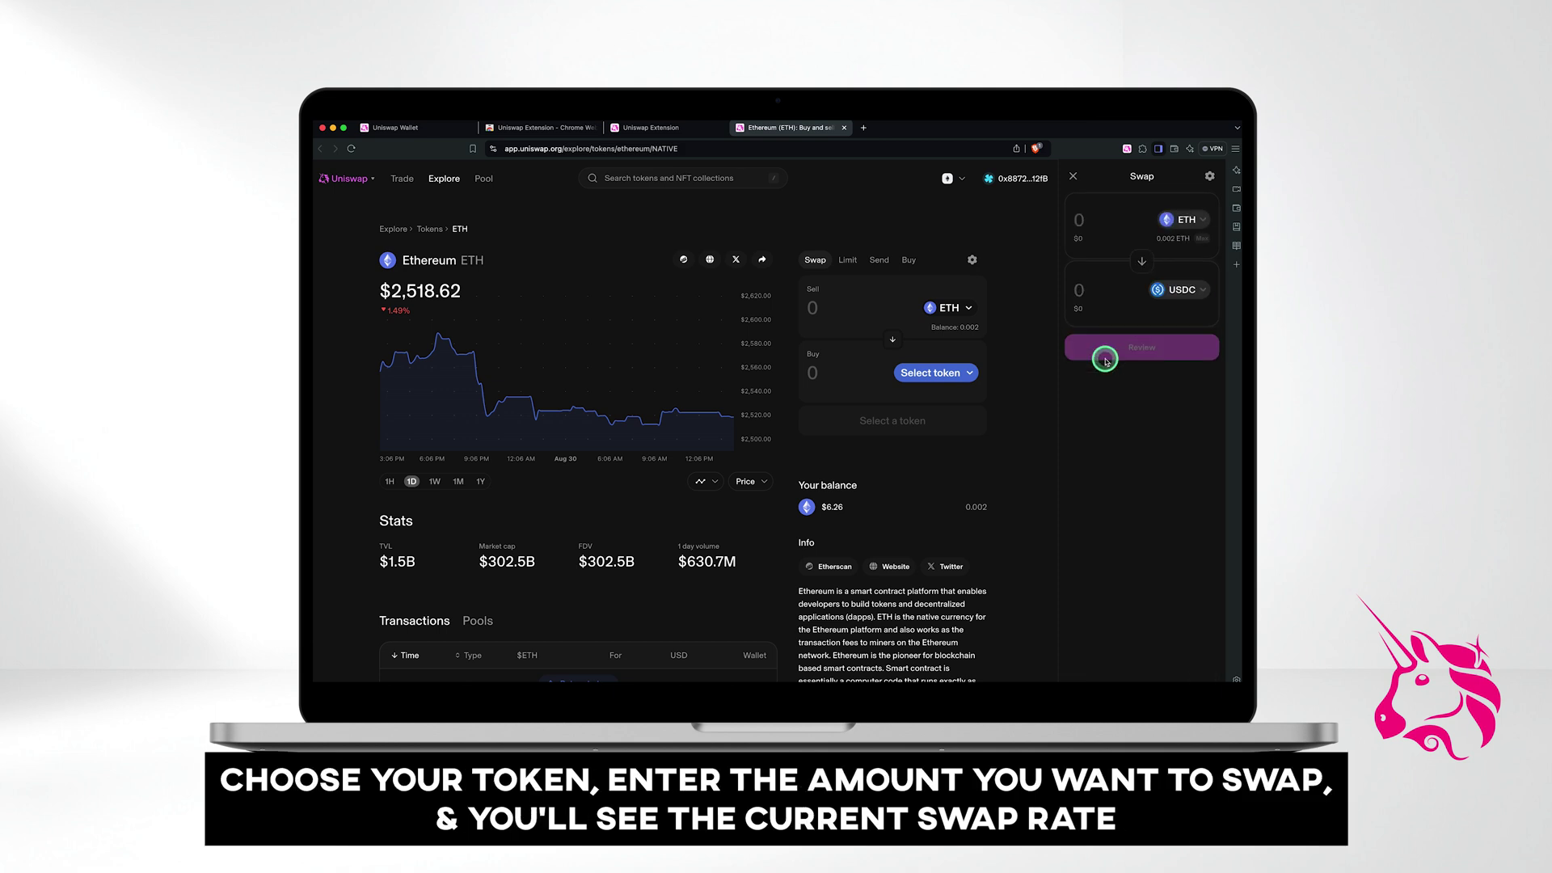
{"action": "left_click", "coordinate": [1093, 224]}
{"action": "type", "text": "0.001"}
{"action": "left_click", "coordinate": [1128, 298]}
{"action": "mouse_move", "coordinate": [1217, 377]}
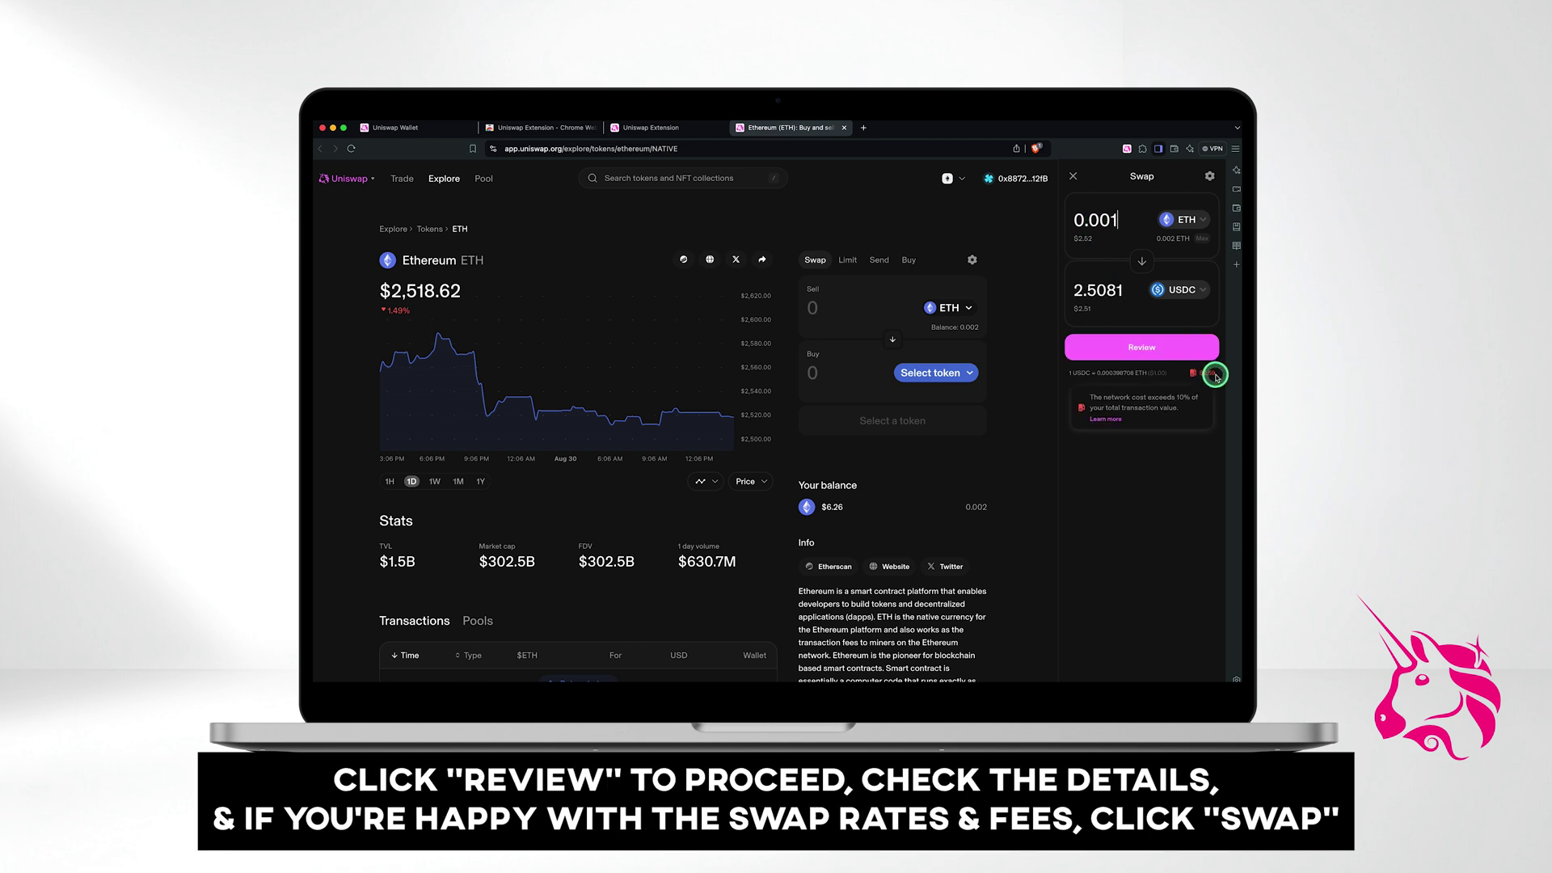
{"action": "left_click", "coordinate": [1166, 347]}
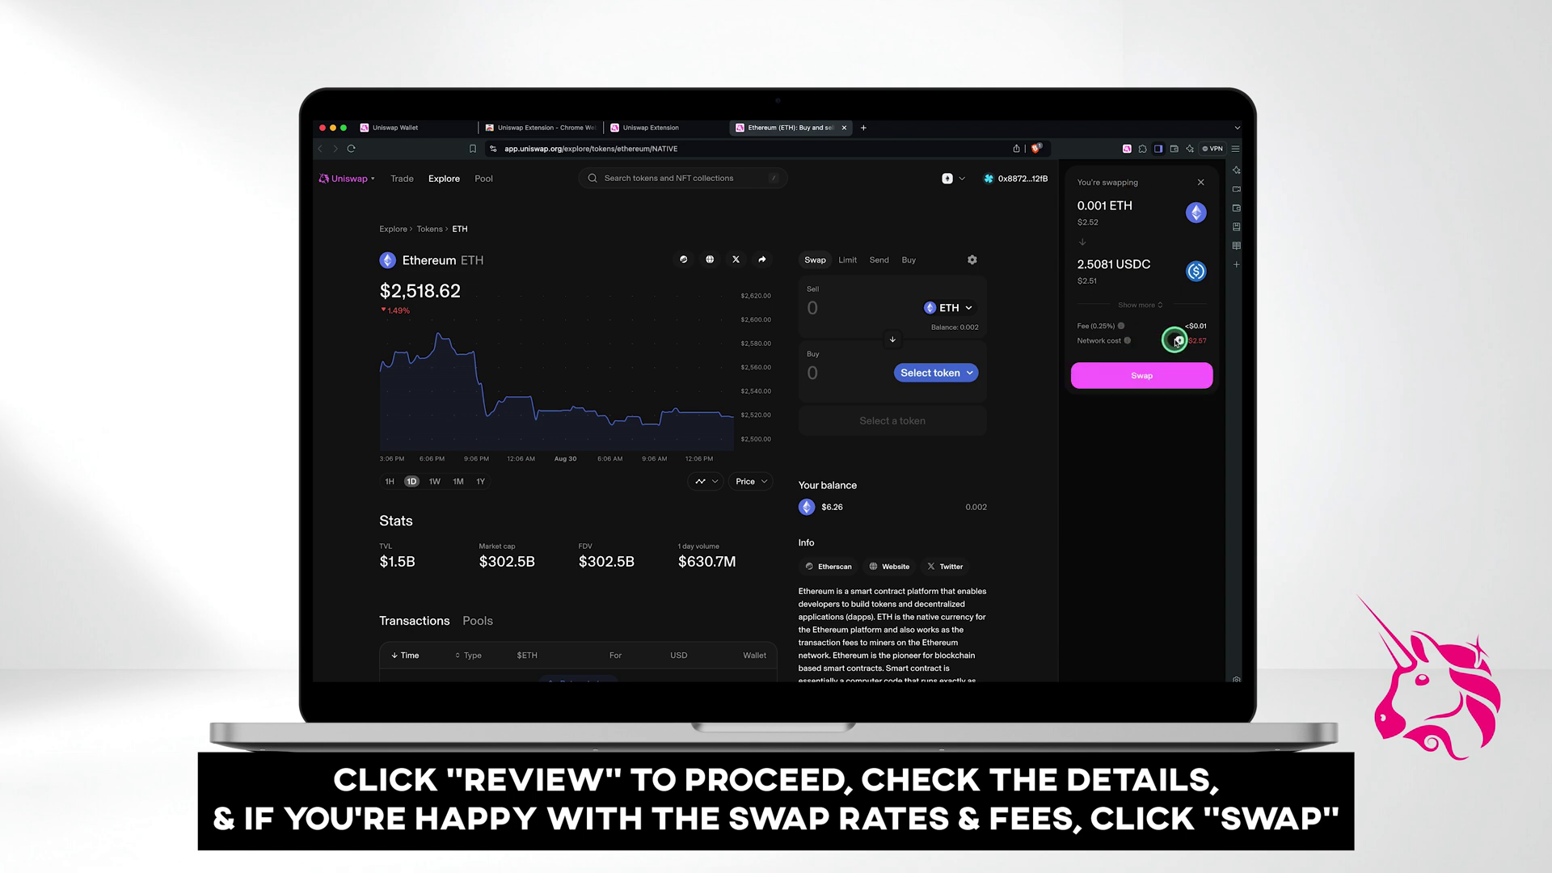
{"action": "left_click", "coordinate": [1200, 183]}
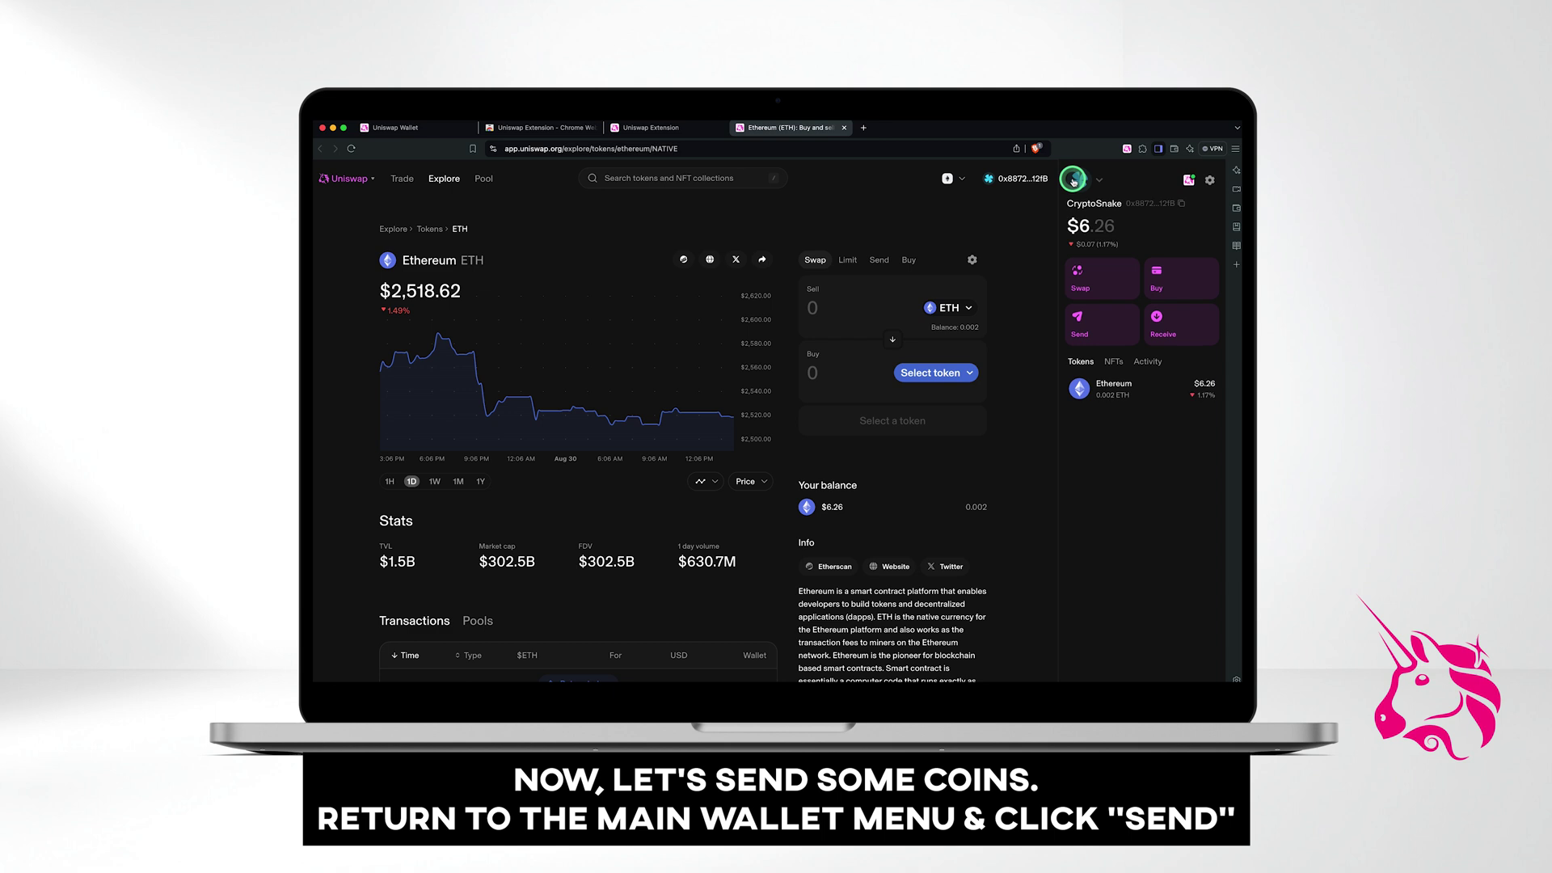
- Enter 0.001 as the amount in the wallet's send form
{"action": "left_click", "coordinate": [1083, 321]}
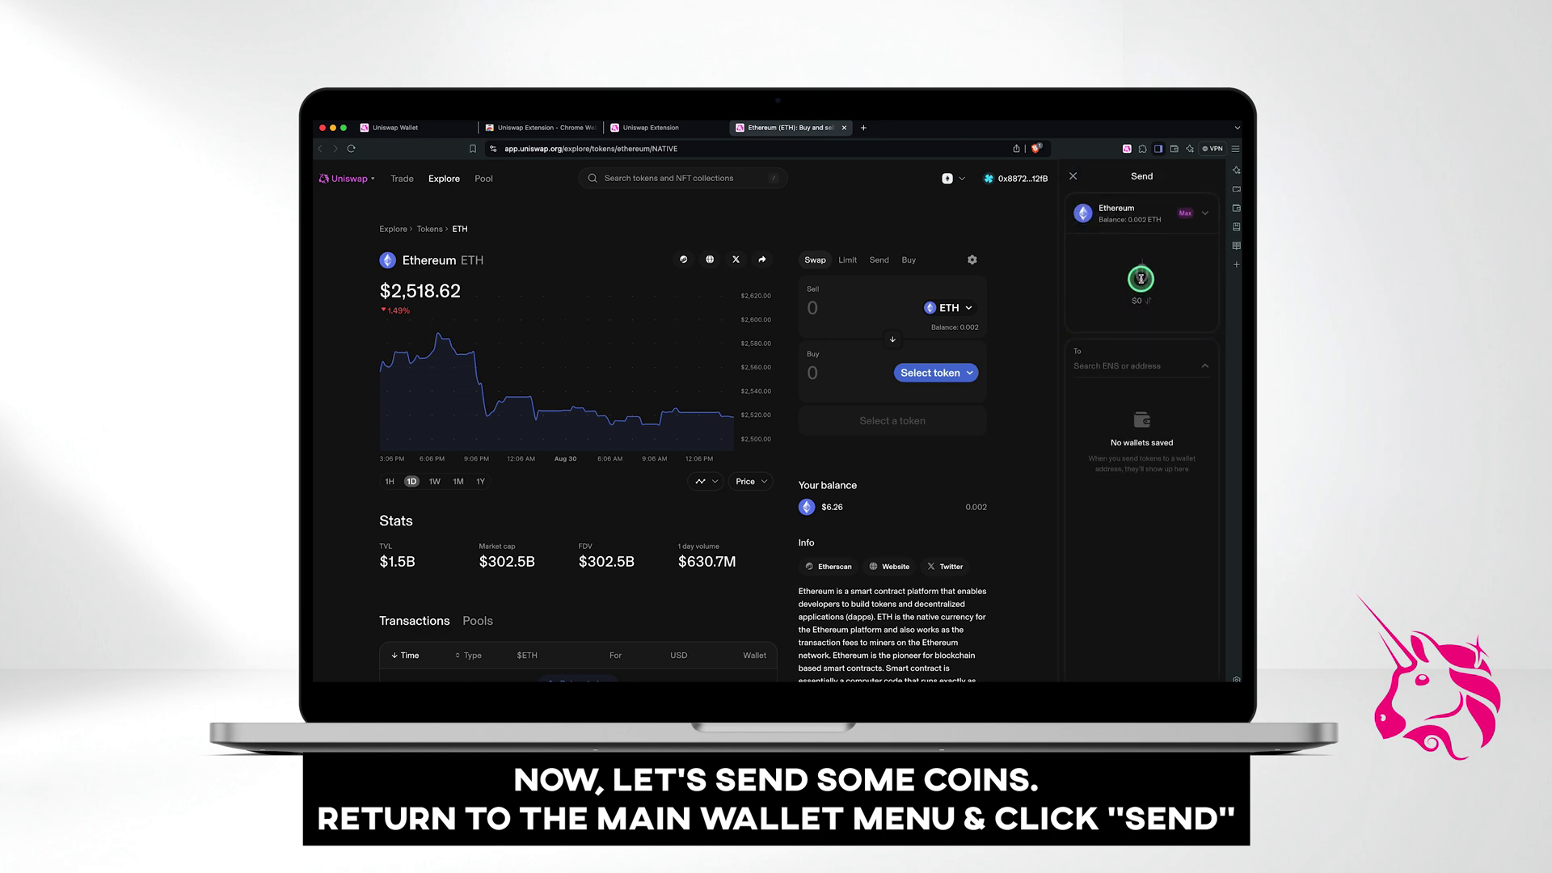
{"action": "left_click", "coordinate": [1141, 278]}
{"action": "type", "text": "0.001"}
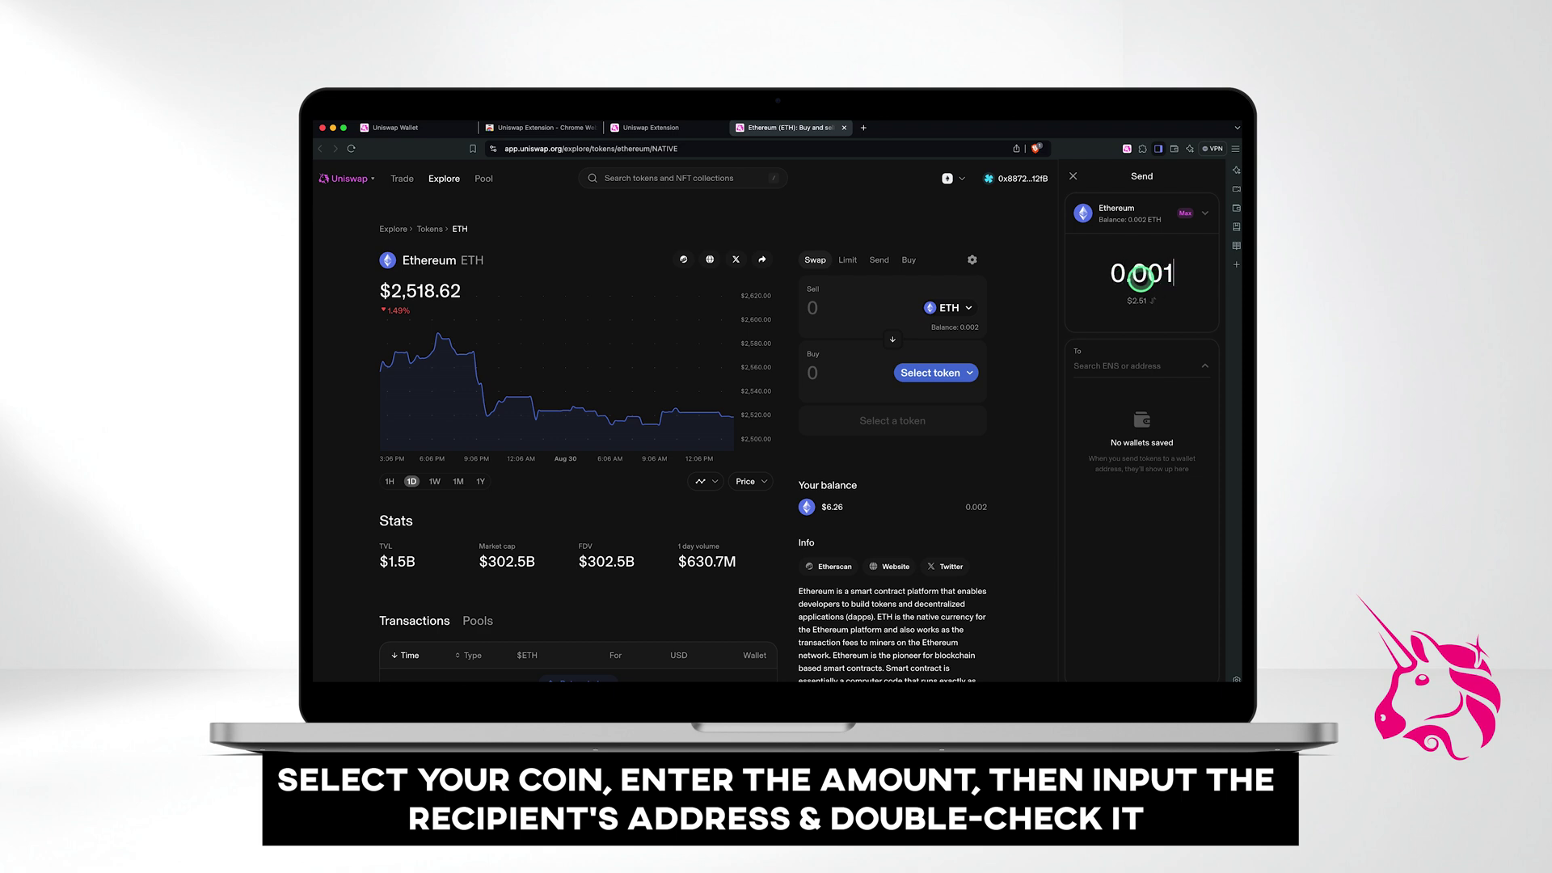
- Paste and confirm the recipient address, then review and confirm sending 0.001 ETH
{"action": "left_click", "coordinate": [1107, 361]}
{"action": "key", "text": "super+v"}
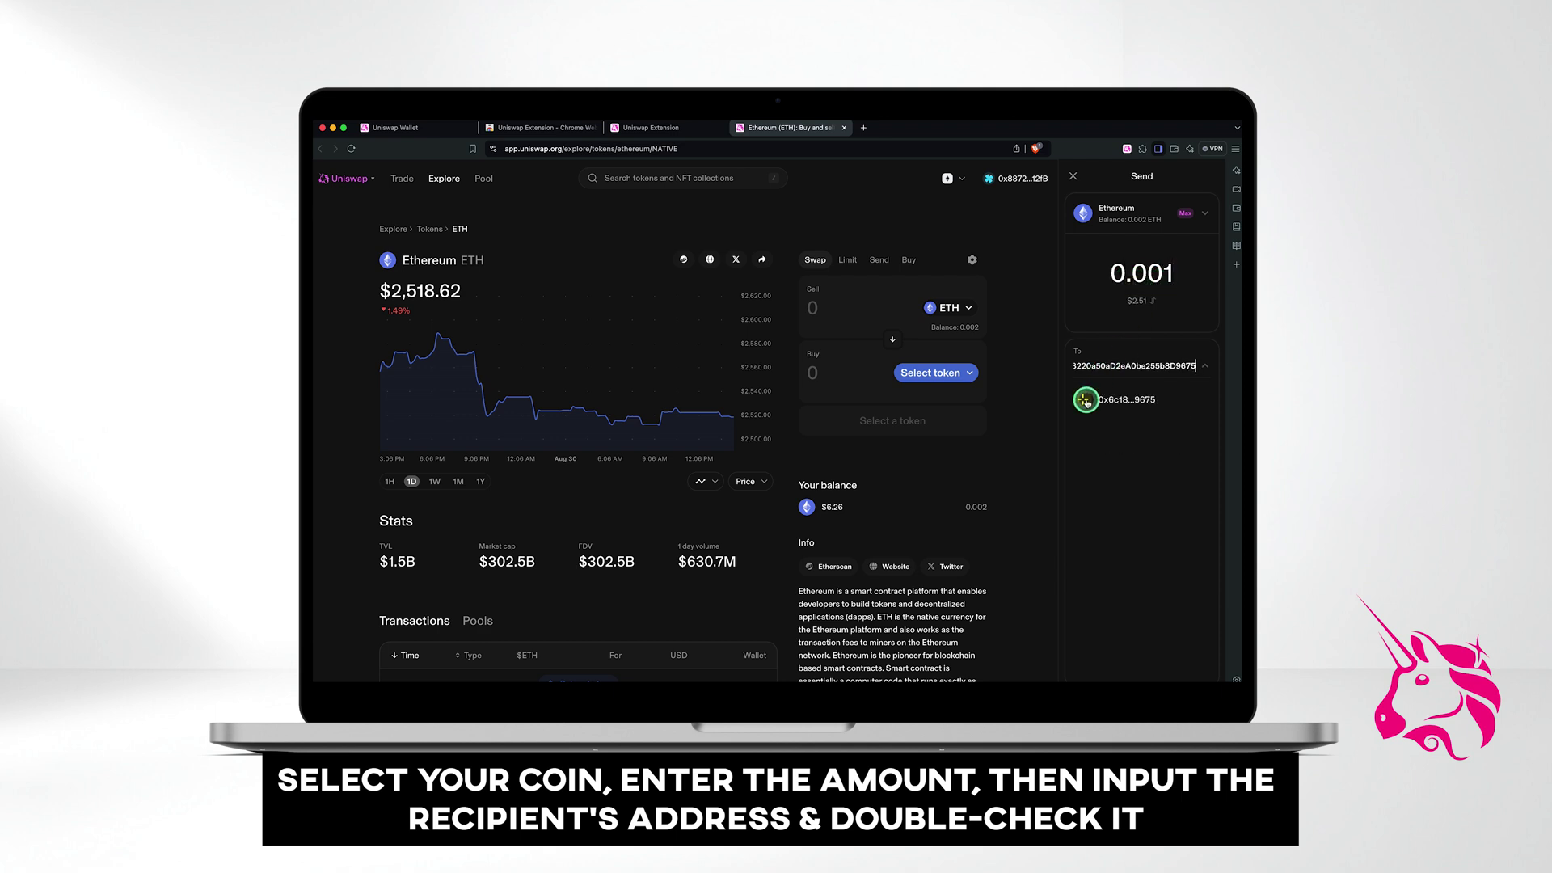
{"action": "left_click", "coordinate": [1087, 401]}
{"action": "left_click", "coordinate": [1170, 499]}
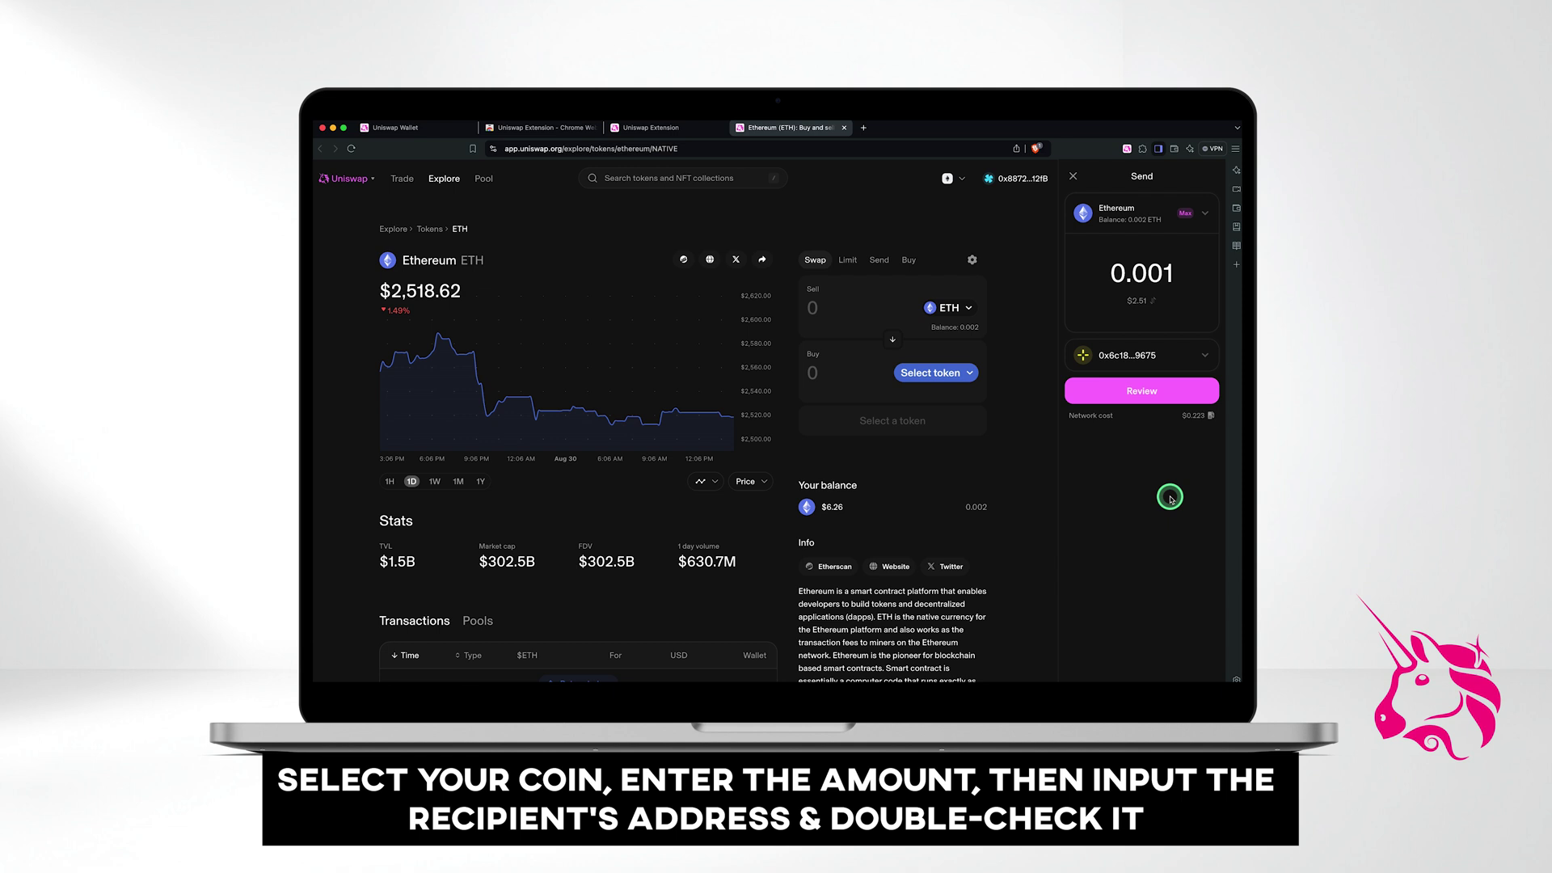
{"action": "mouse_move", "coordinate": [1194, 416]}
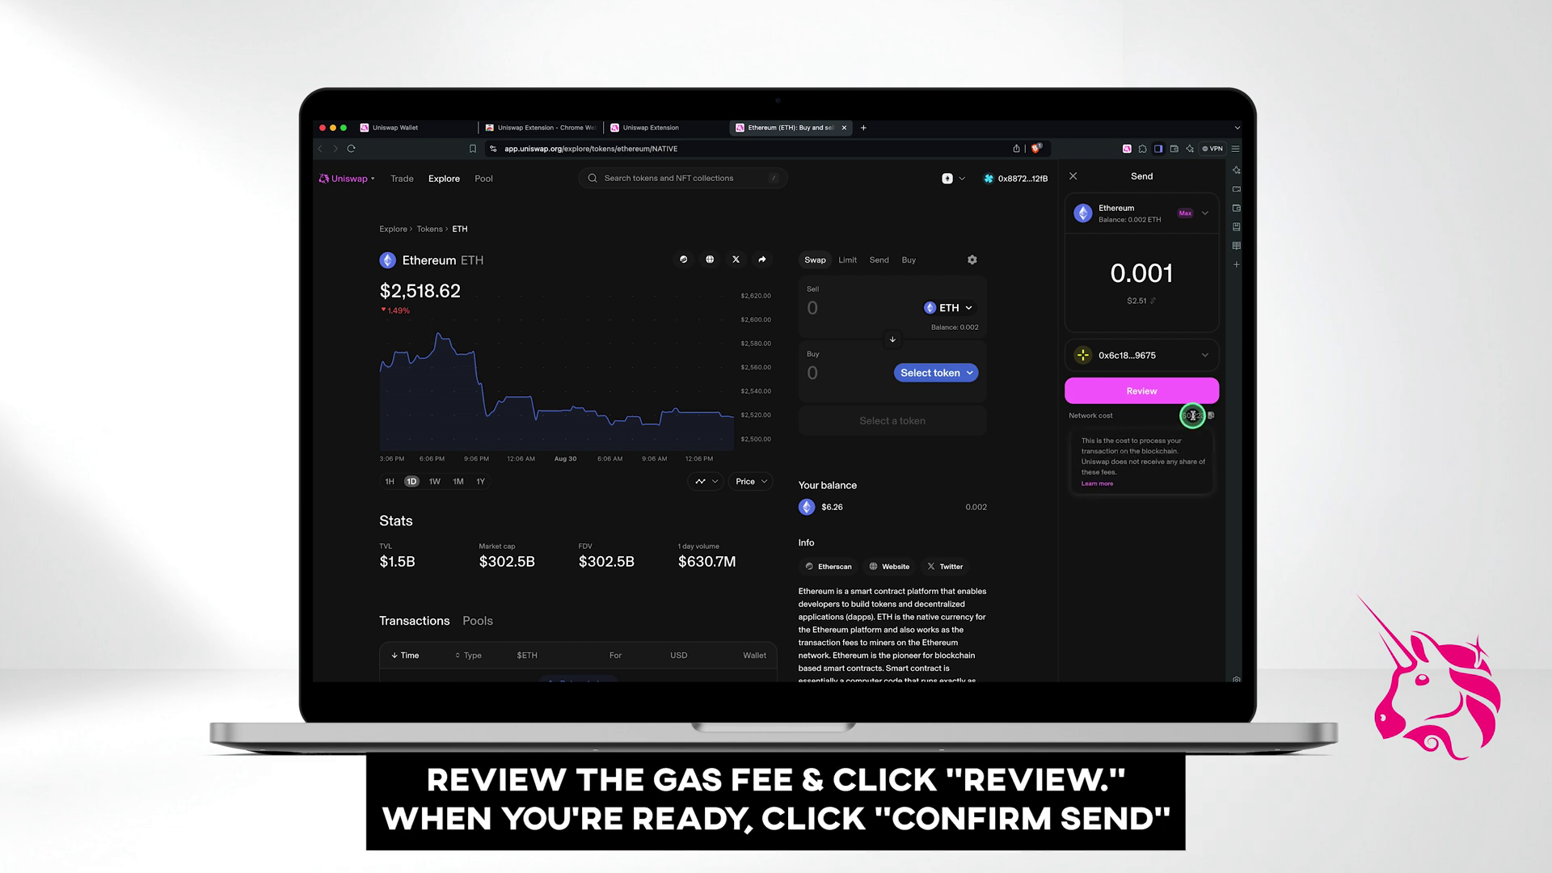
{"action": "left_click", "coordinate": [1170, 386]}
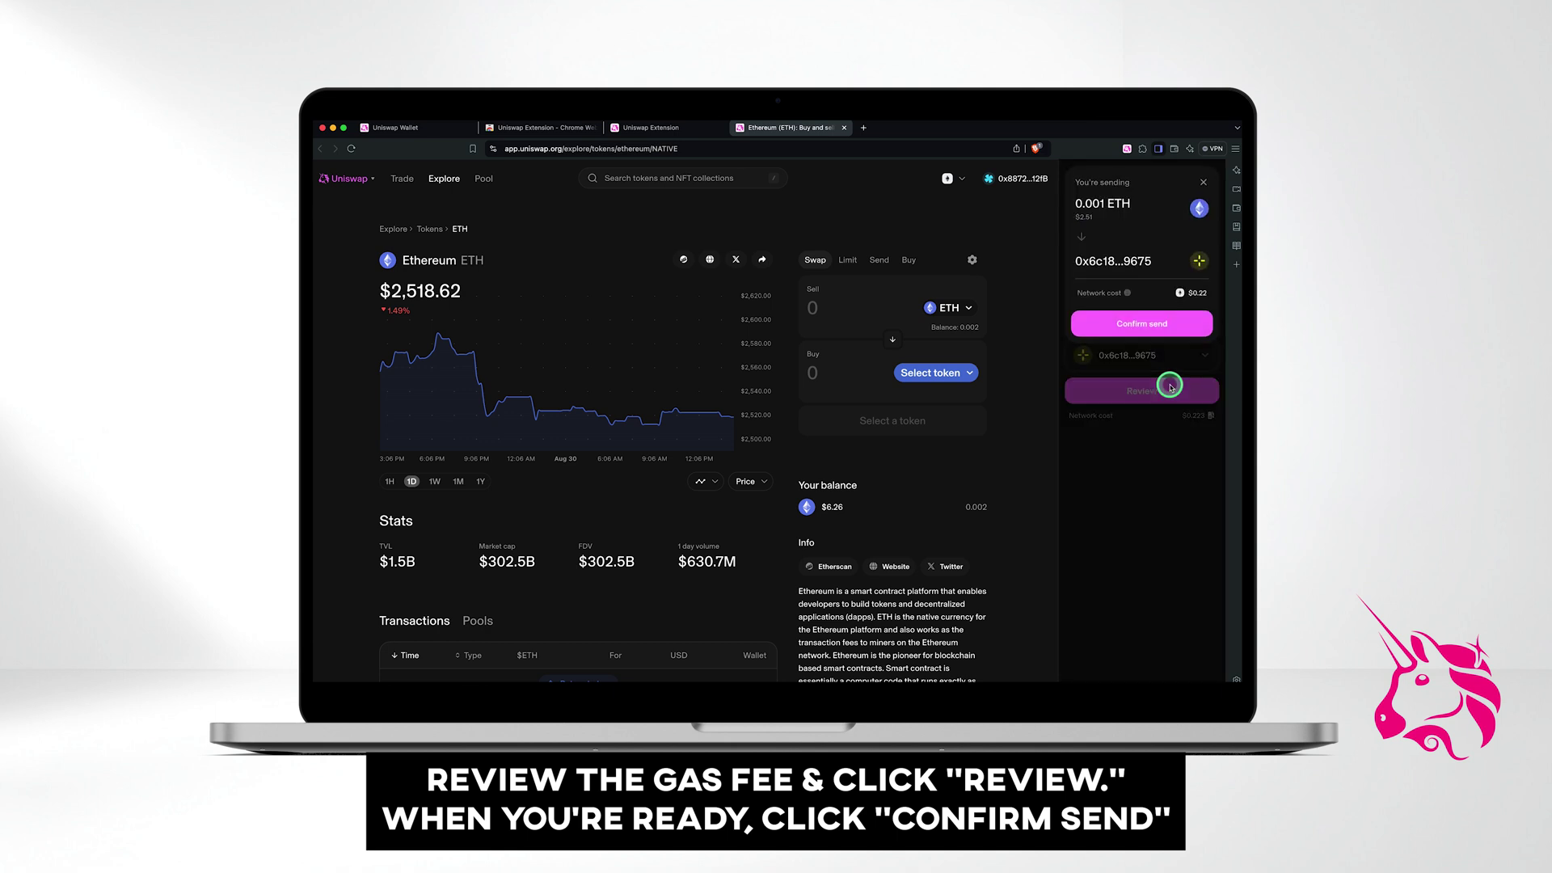
{"action": "left_click", "coordinate": [1144, 325]}
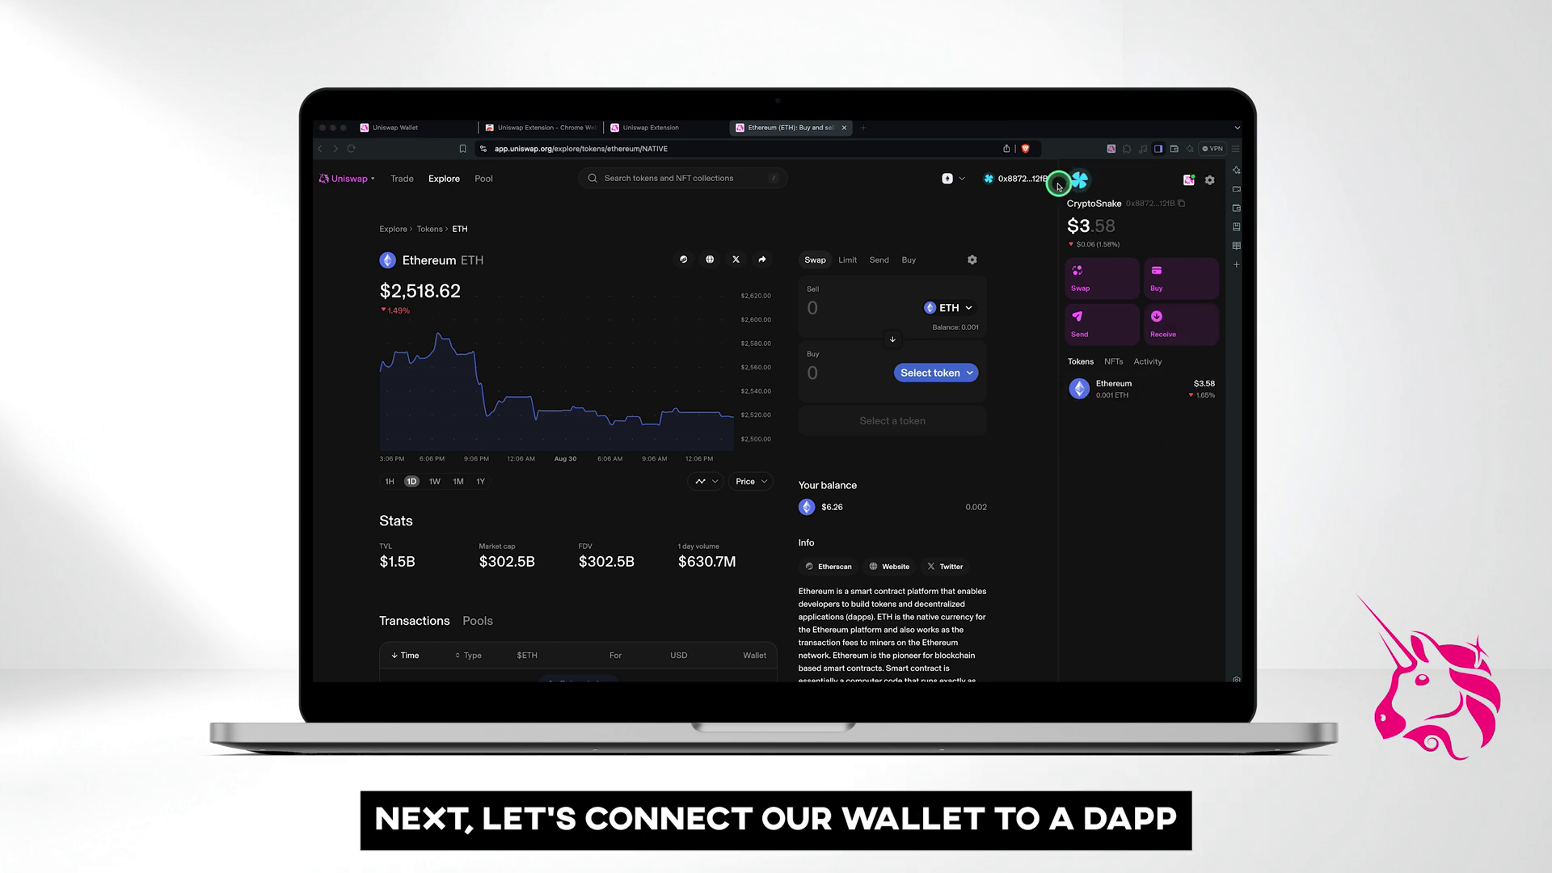
- Go to 1inch.io, close the wallet side panel, and launch the 1inch dApp
{"action": "left_click", "coordinate": [929, 150]}
{"action": "type", "text": "https://1inch.io/"}
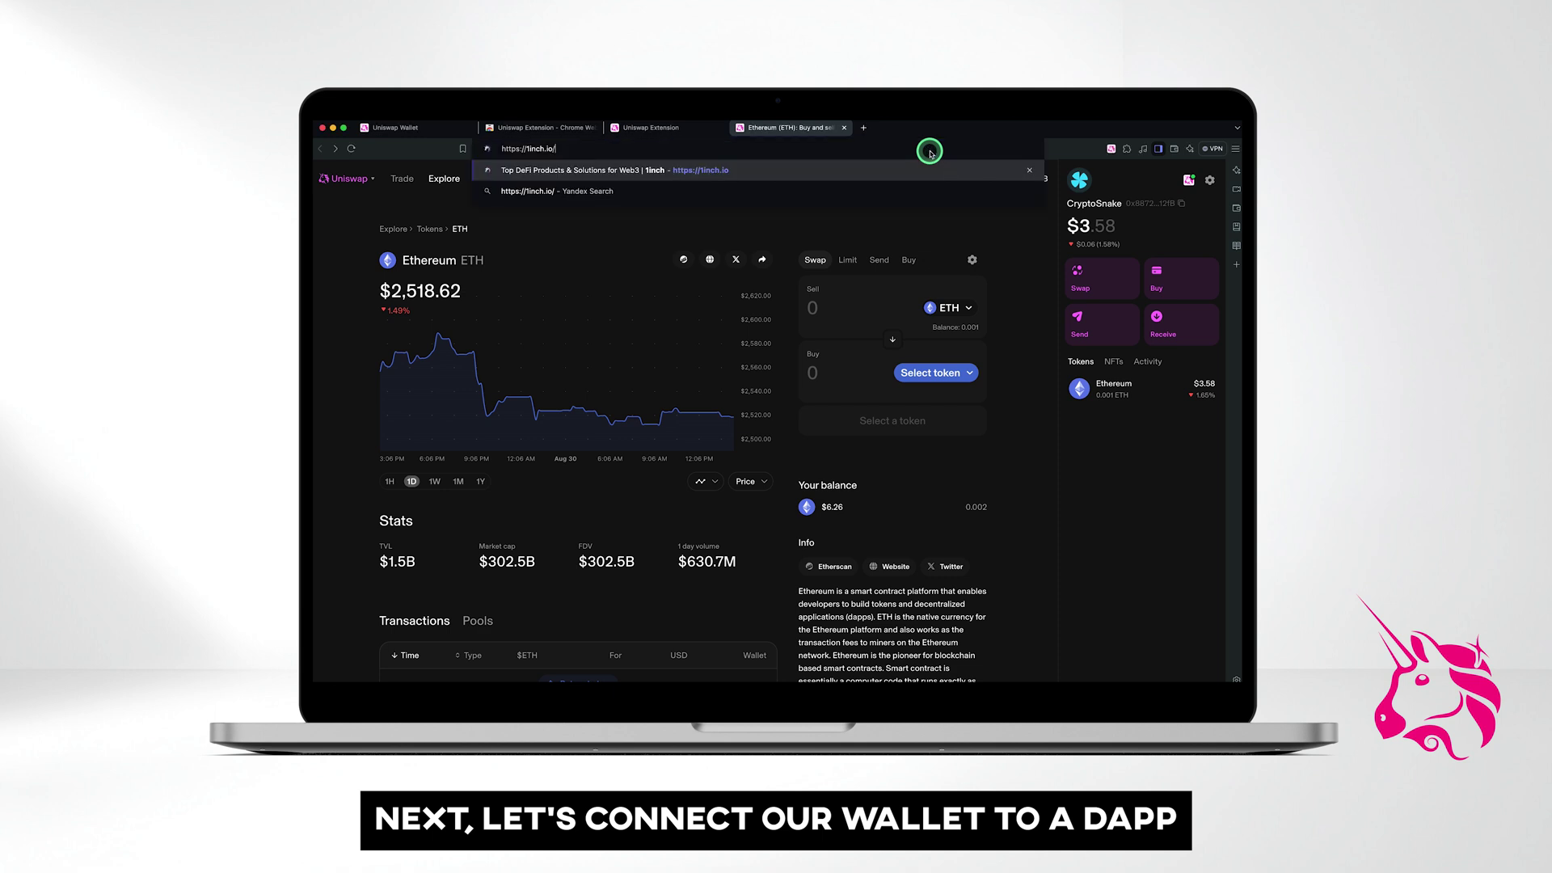
{"action": "key", "text": "Return"}
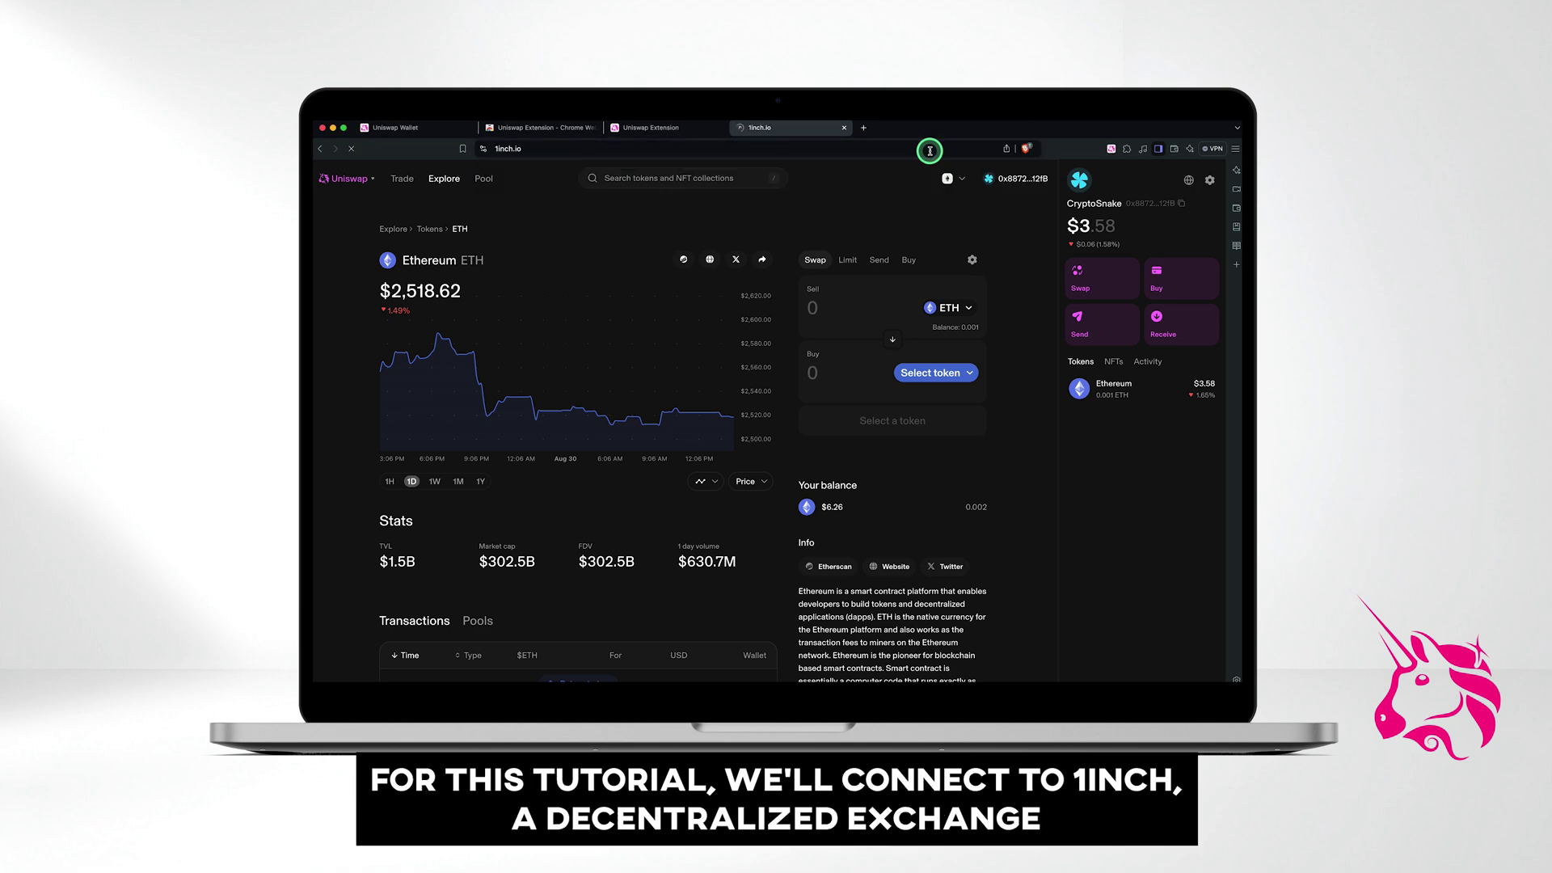
{"action": "left_click", "coordinate": [1158, 149]}
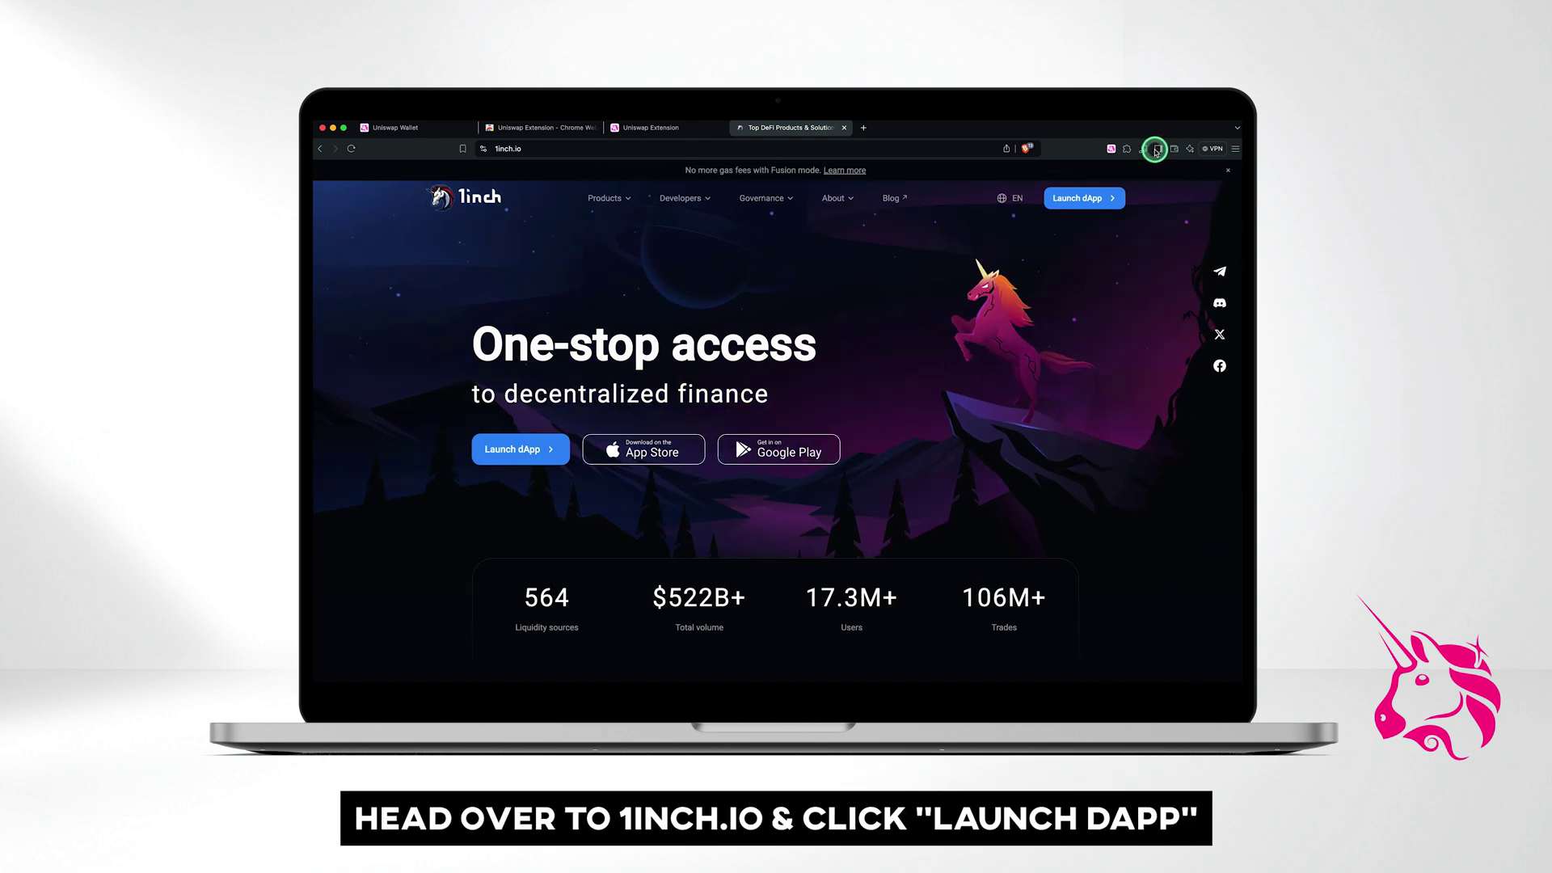
{"action": "left_click", "coordinate": [1087, 199]}
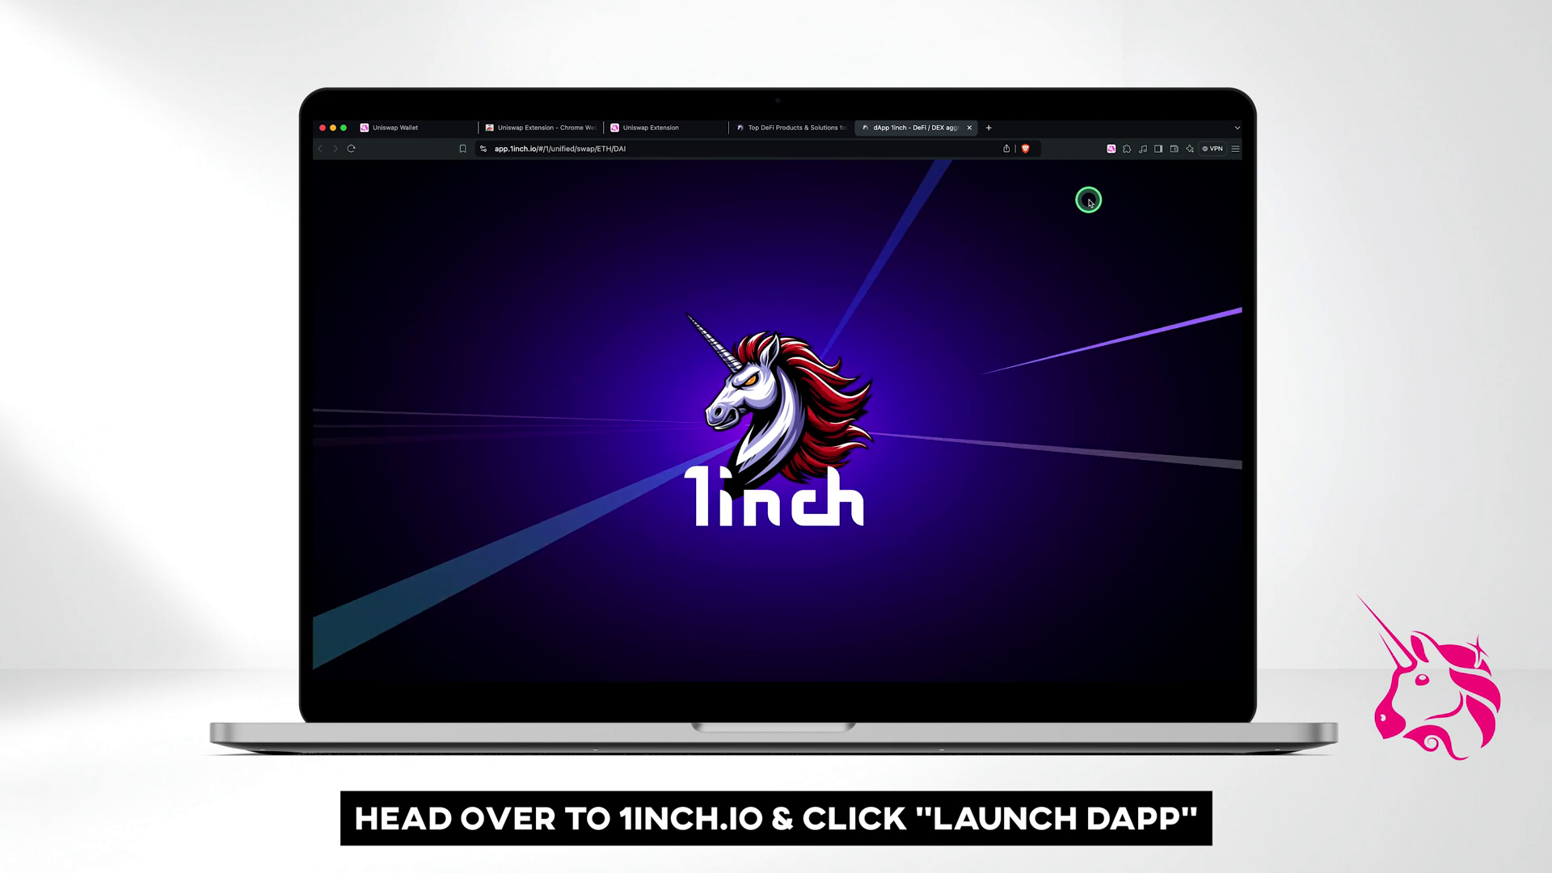
- Connect the Uniswap Extension wallet, set USDC as the receive token, and view the $3.54 balance
{"action": "left_click", "coordinate": [1059, 181]}
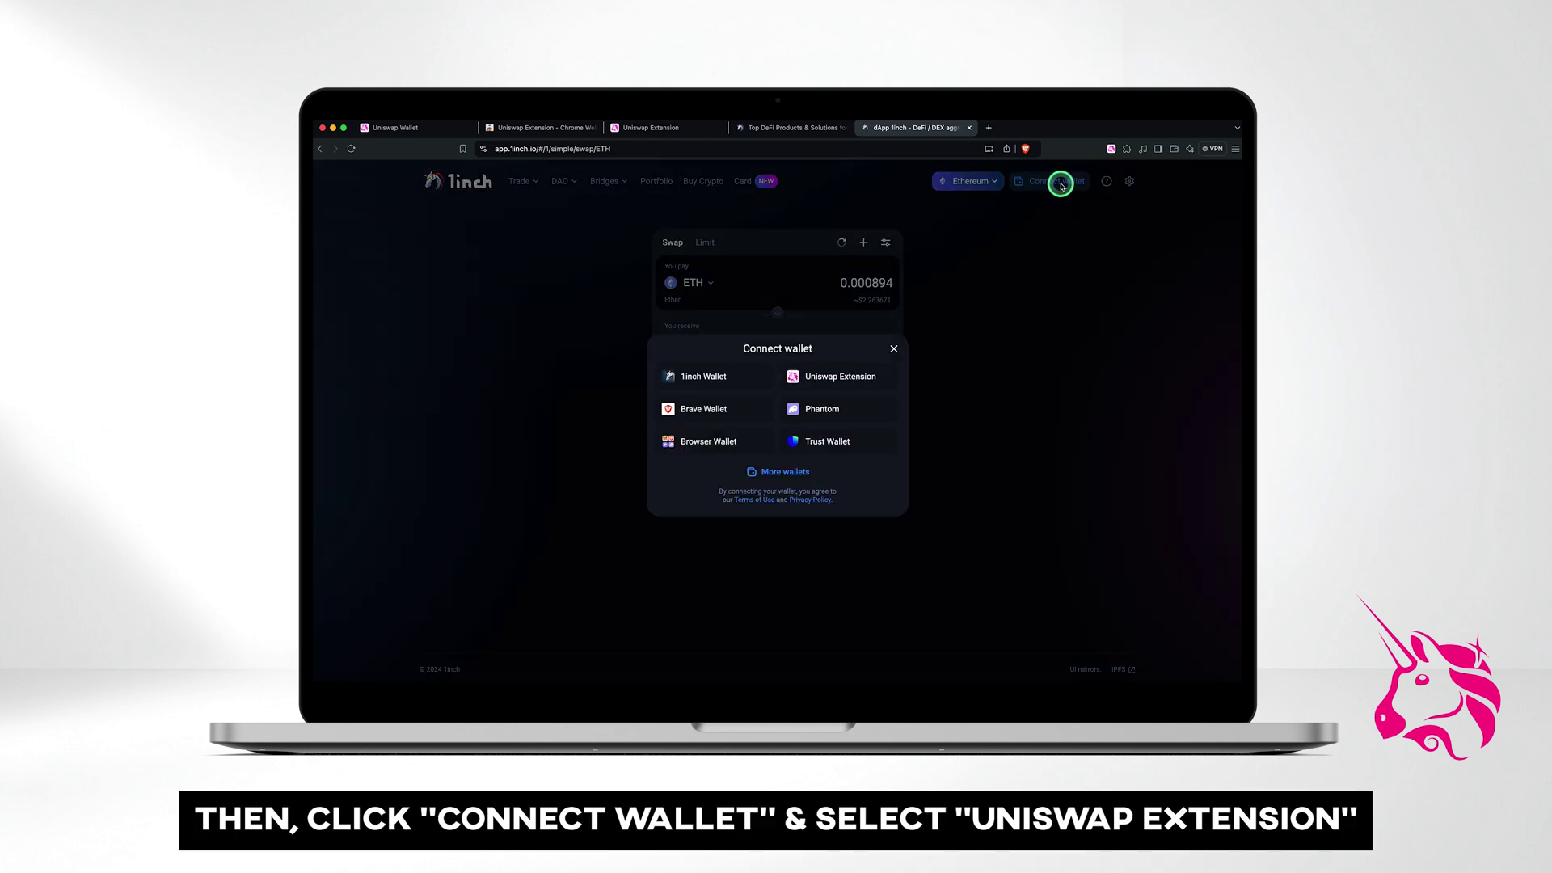
{"action": "left_click", "coordinate": [826, 378]}
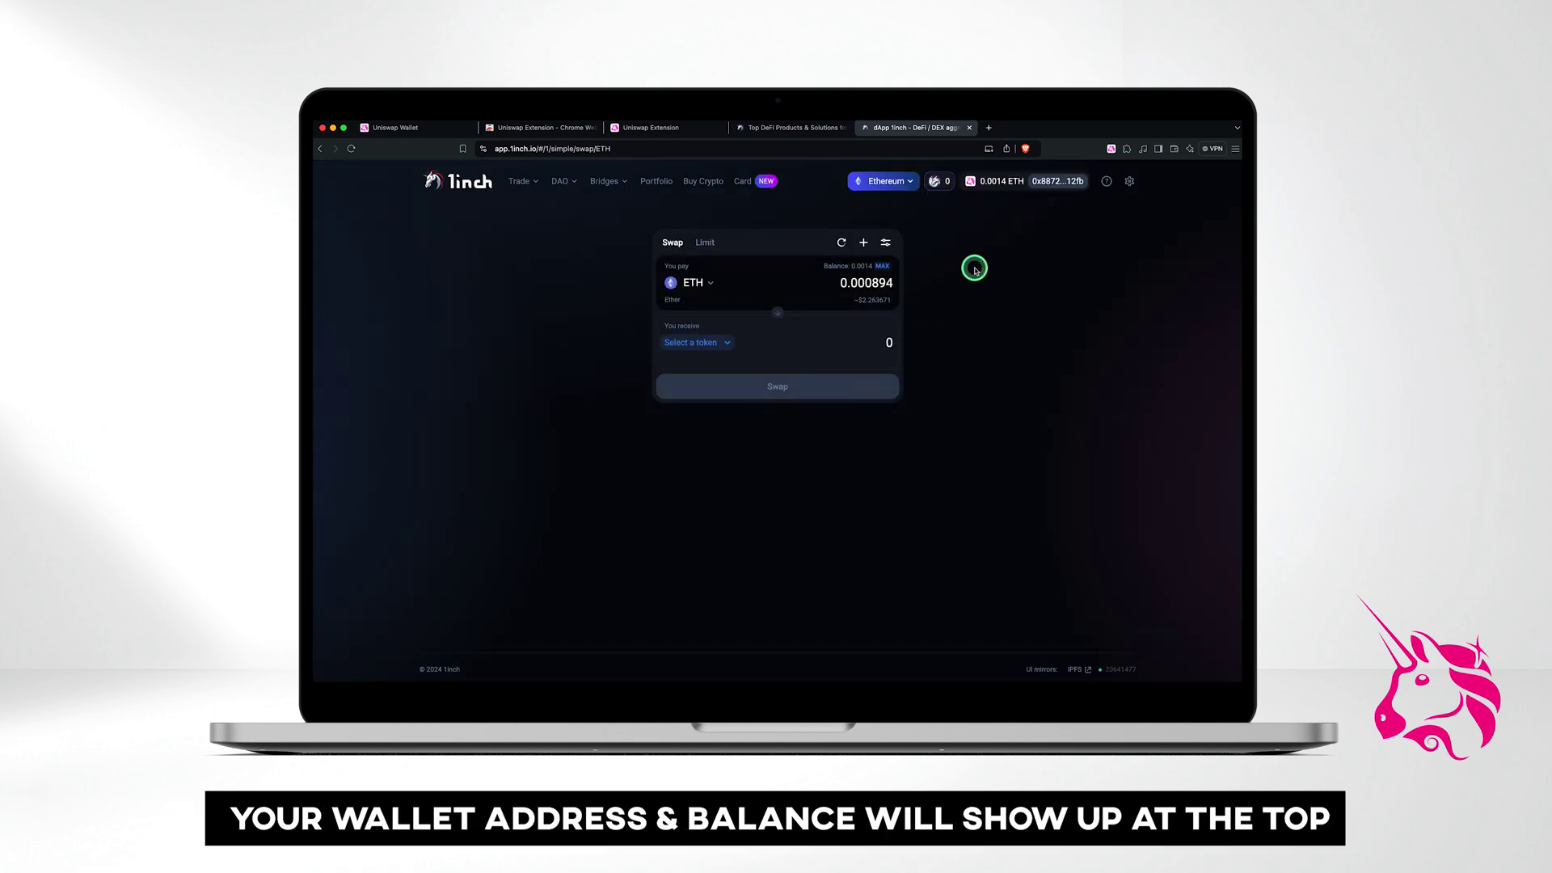
{"action": "left_click", "coordinate": [726, 340]}
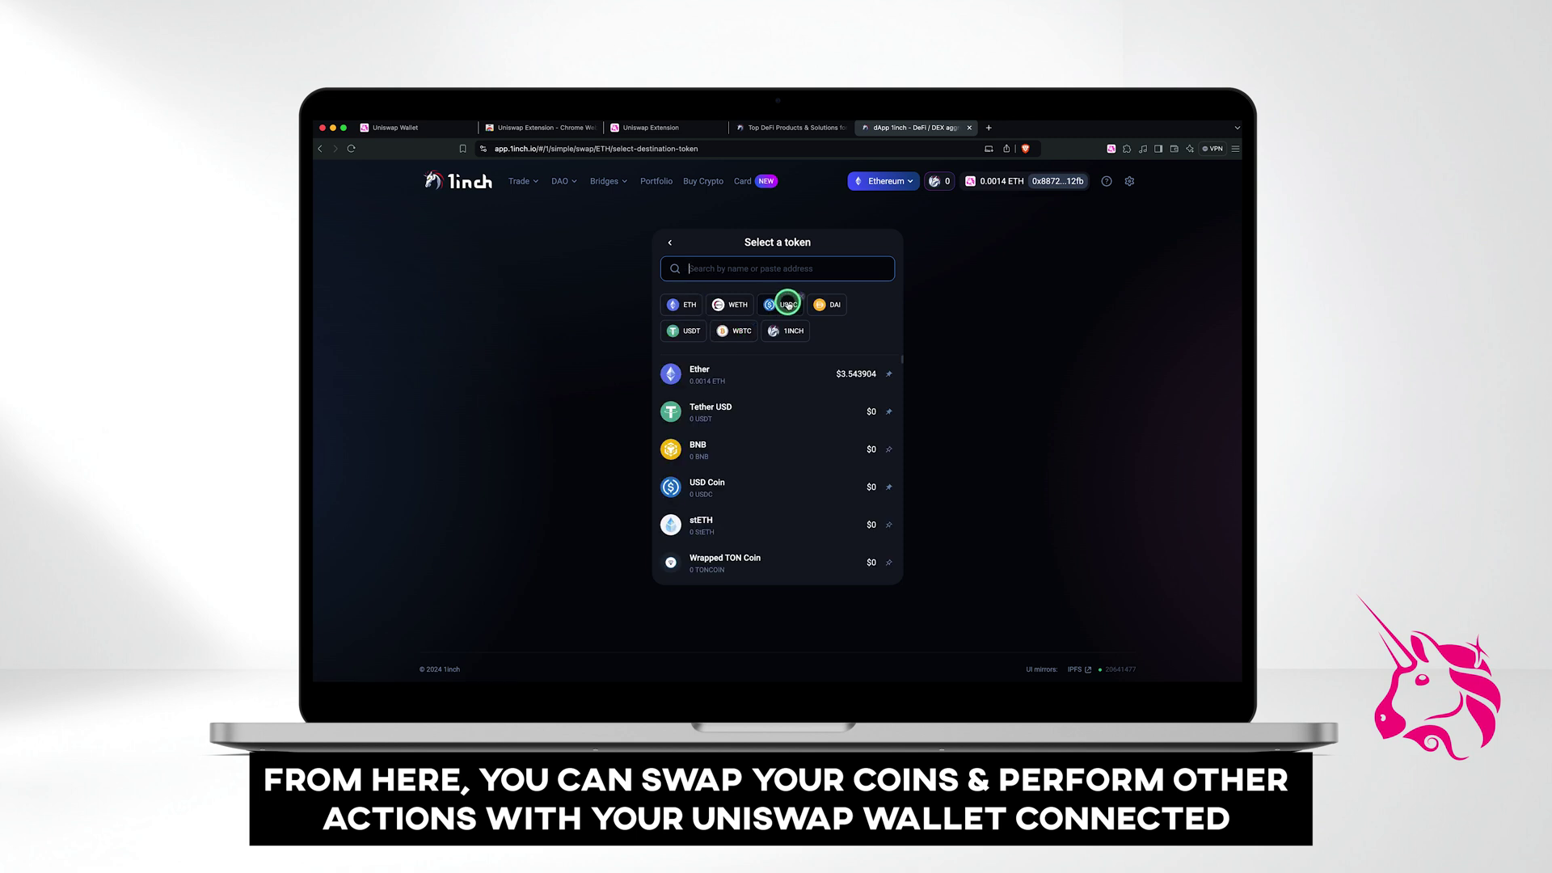
{"action": "left_click", "coordinate": [788, 305]}
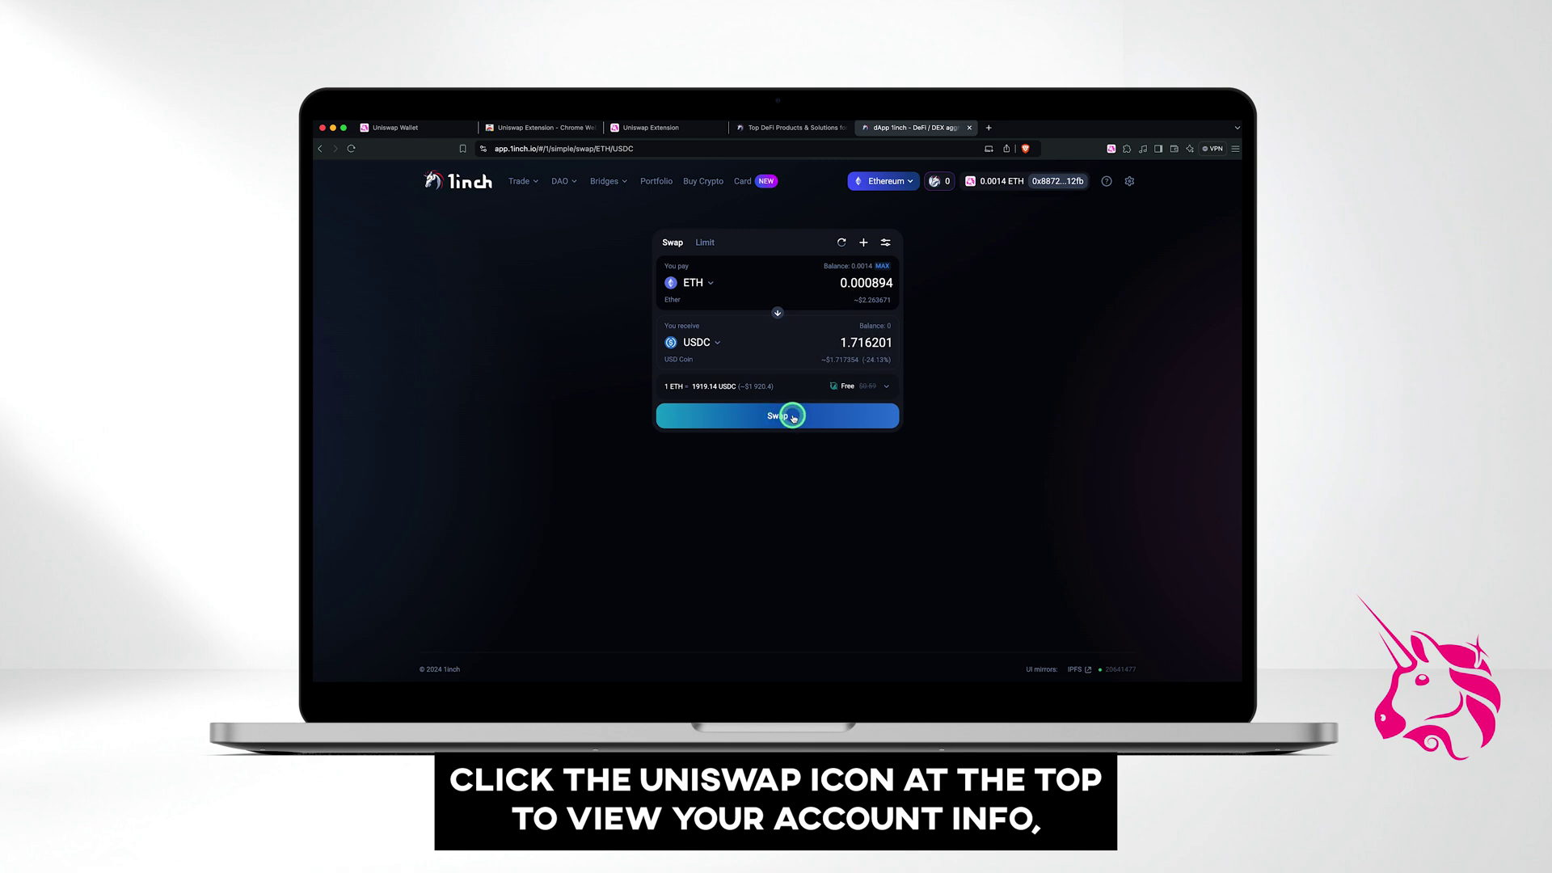
{"action": "left_click", "coordinate": [988, 186]}
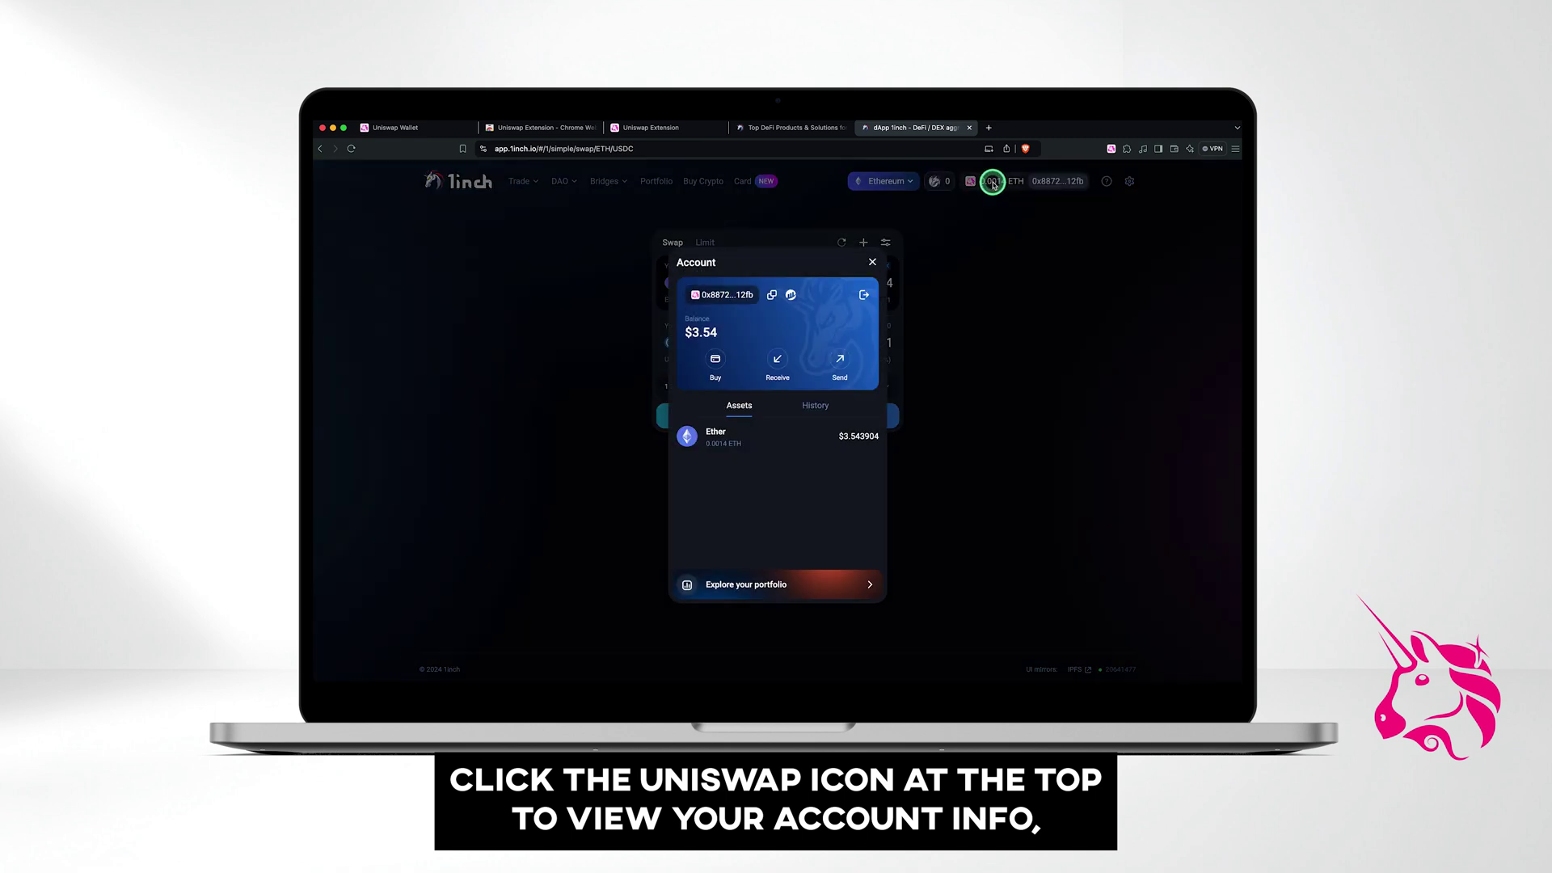
- Copy the wallet address, view the History tab, and disconnect the wallet from 1inch
{"action": "left_click", "coordinate": [777, 300]}
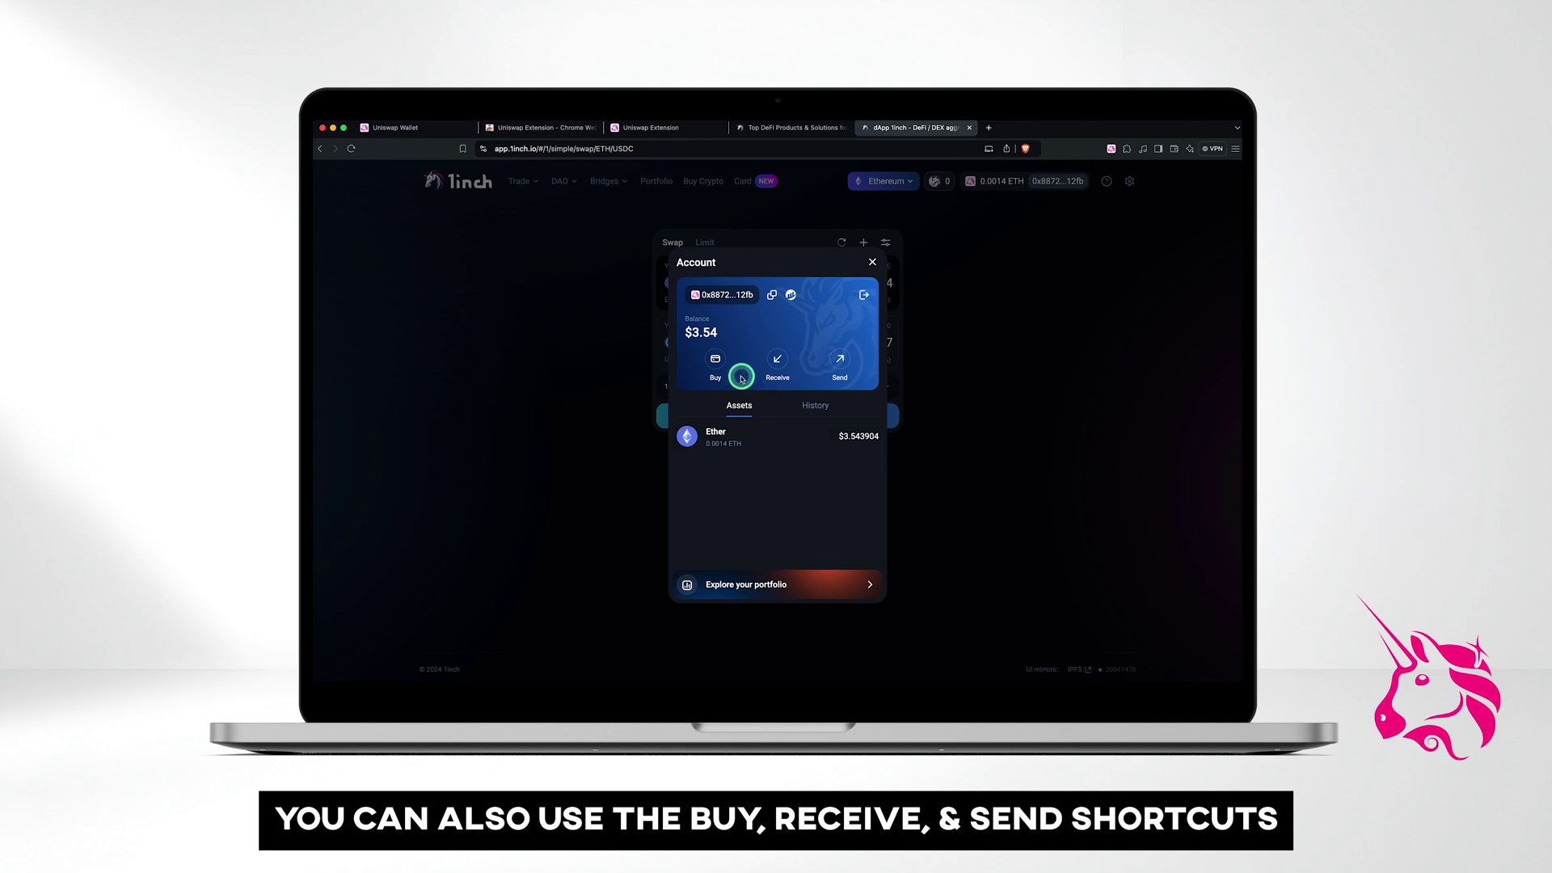
{"action": "left_click", "coordinate": [823, 407]}
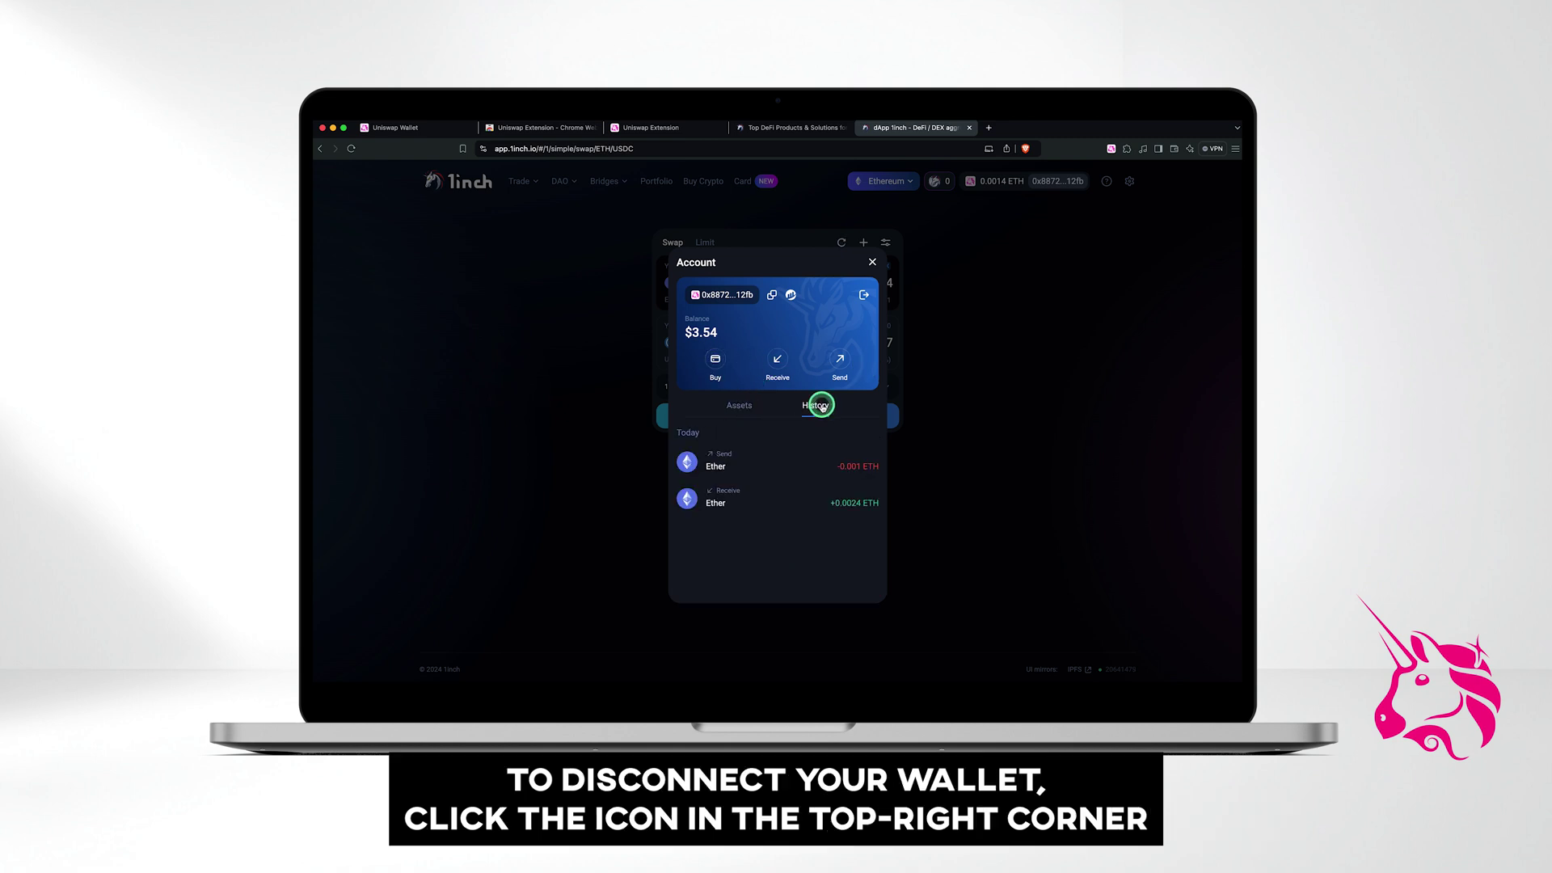
{"action": "left_click", "coordinate": [859, 295]}
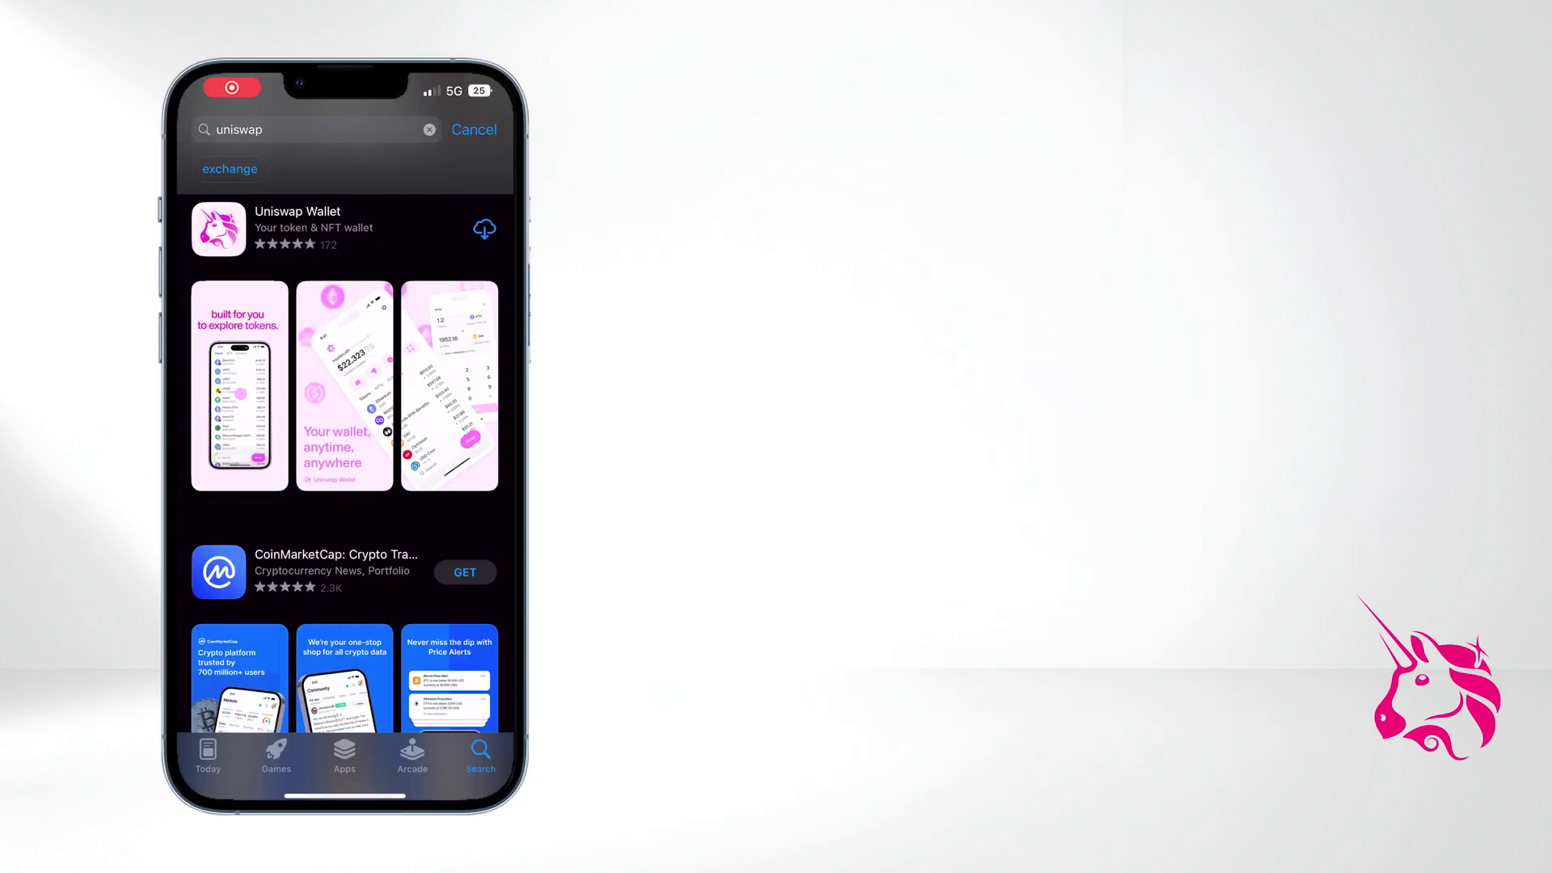
- Install Uniswap Wallet from its App Store search result and launch it
{"action": "left_click", "coordinate": [297, 219]}
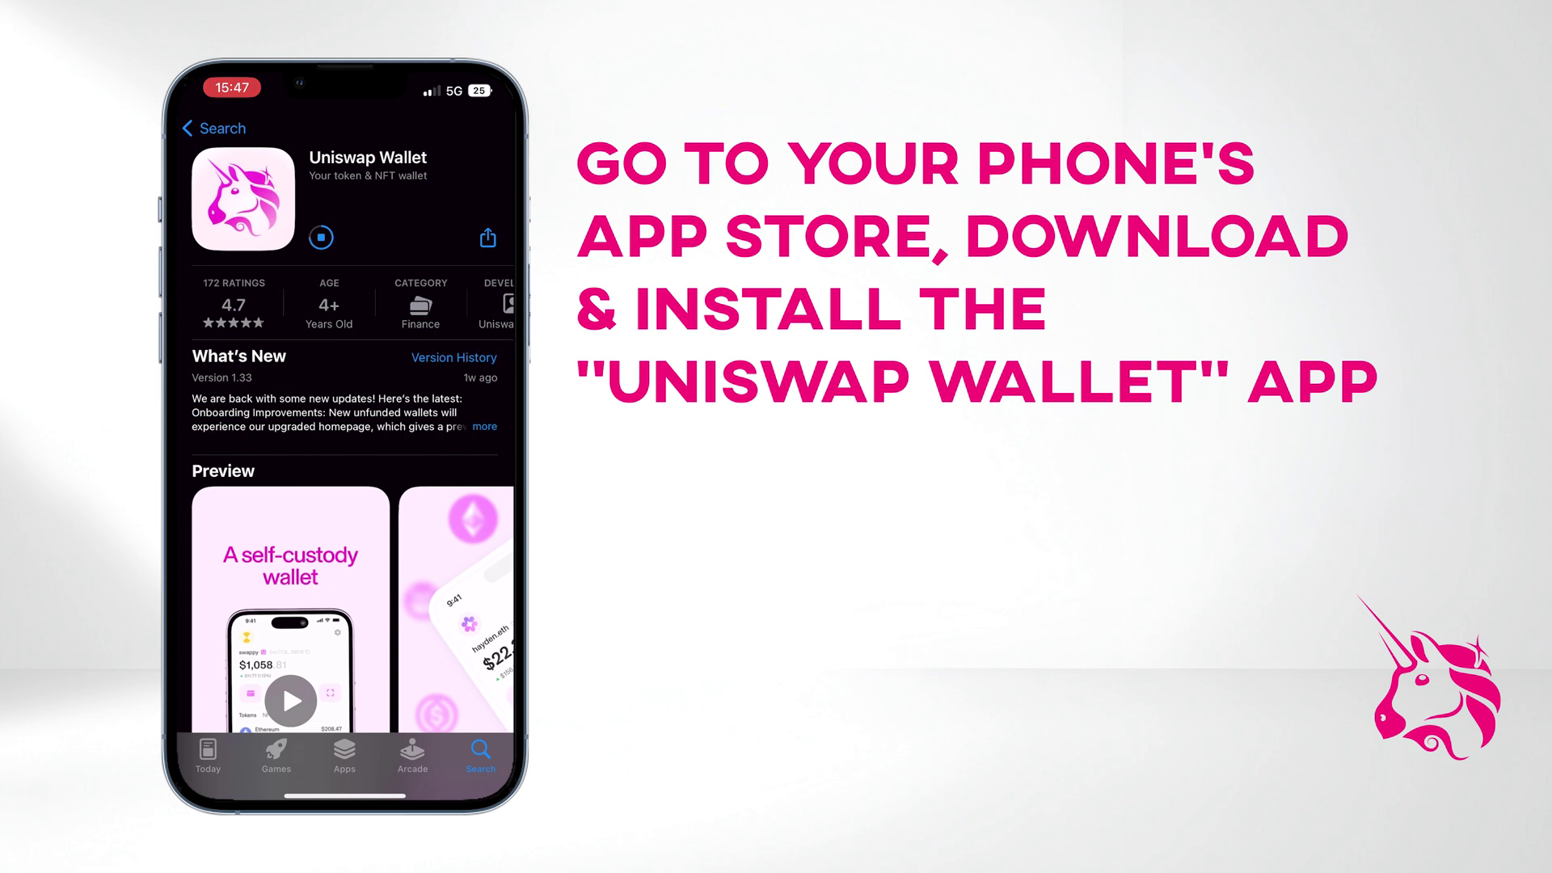
{"action": "left_click", "coordinate": [341, 237]}
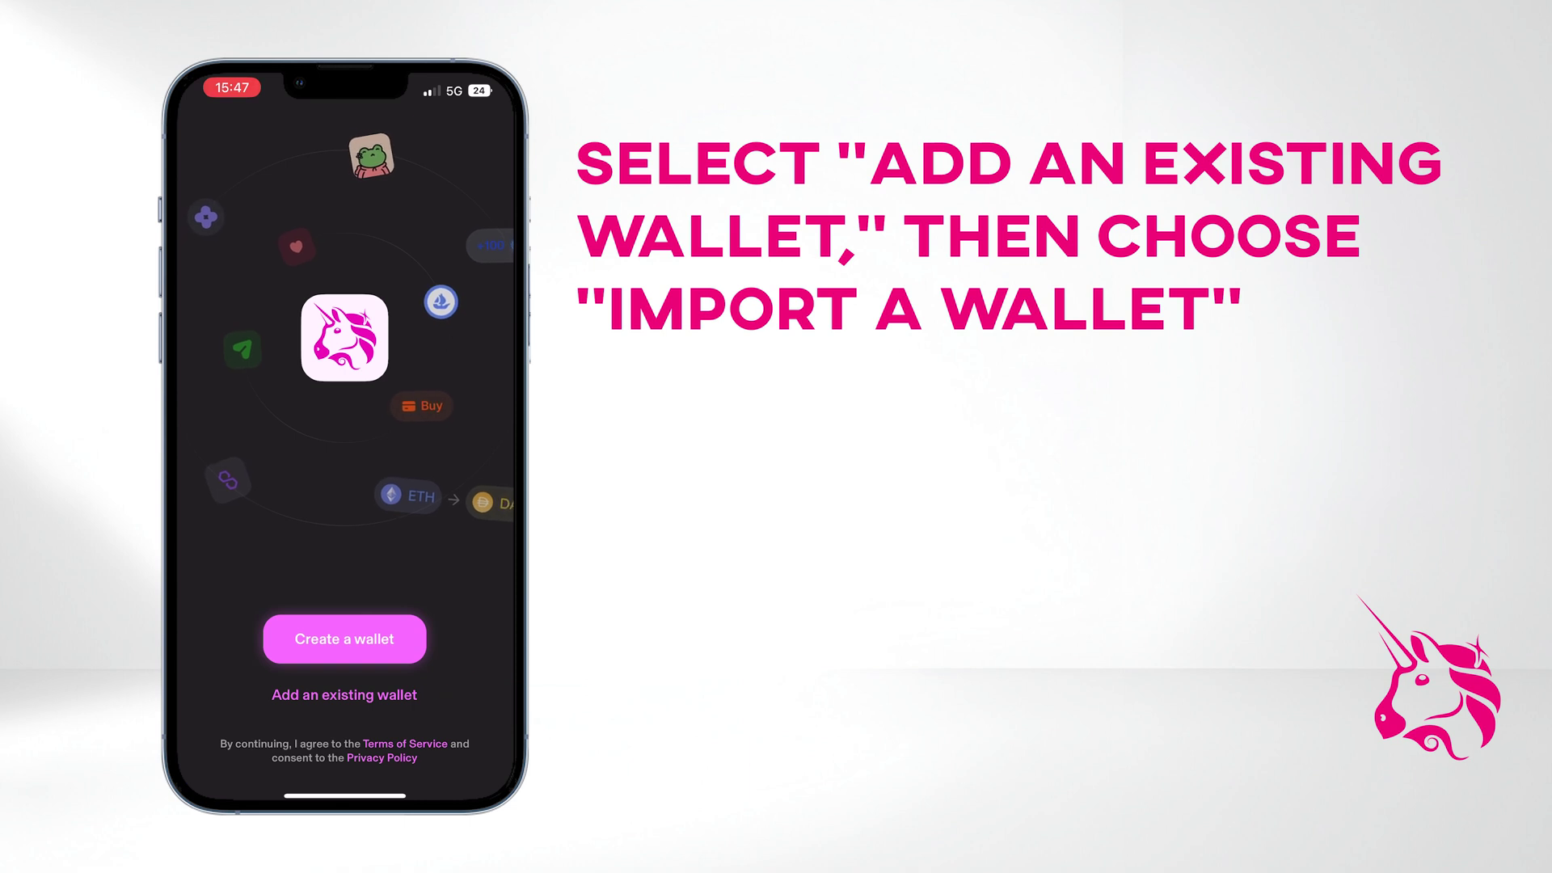
- Import the existing wallet by entering its recovery phrase and continuing with the found wallet
{"action": "left_click", "coordinate": [344, 694]}
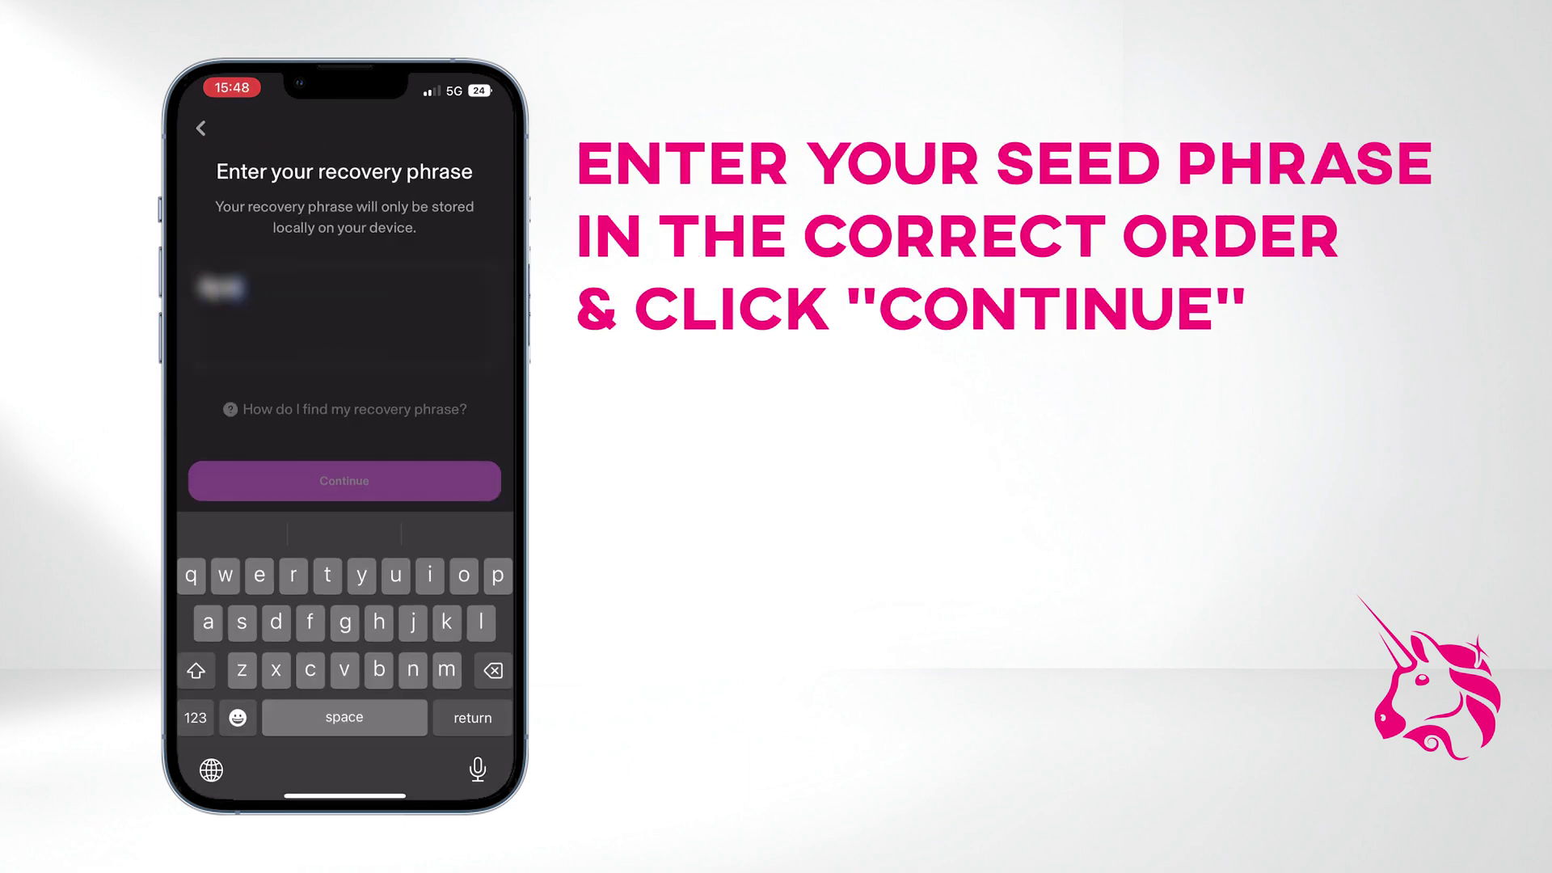
{"action": "type", "text": "unreadableunreadable"}
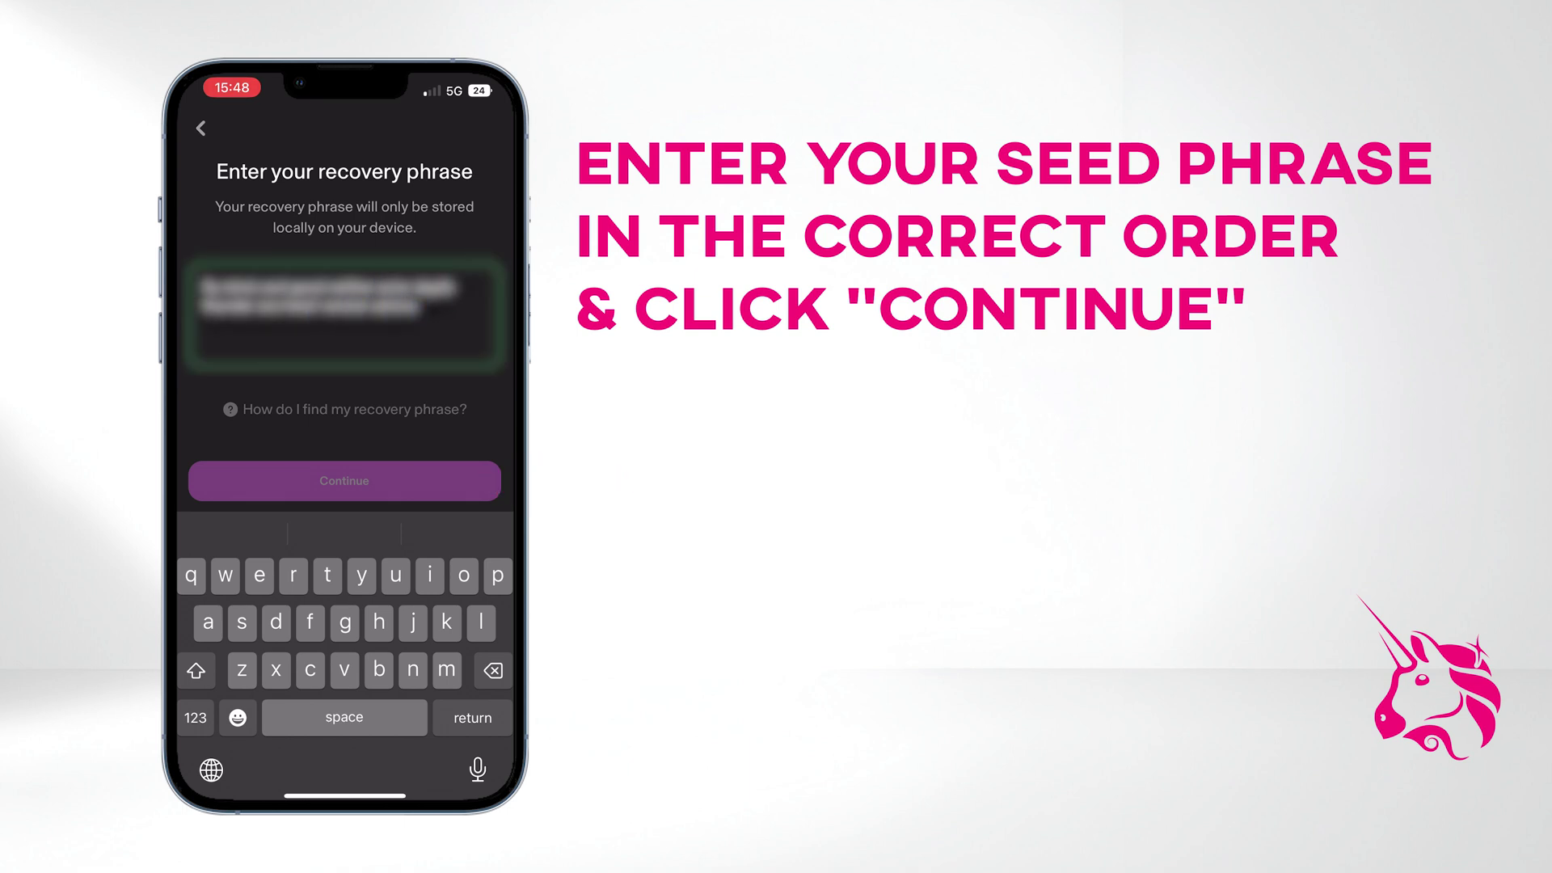
{"action": "left_click", "coordinate": [344, 481]}
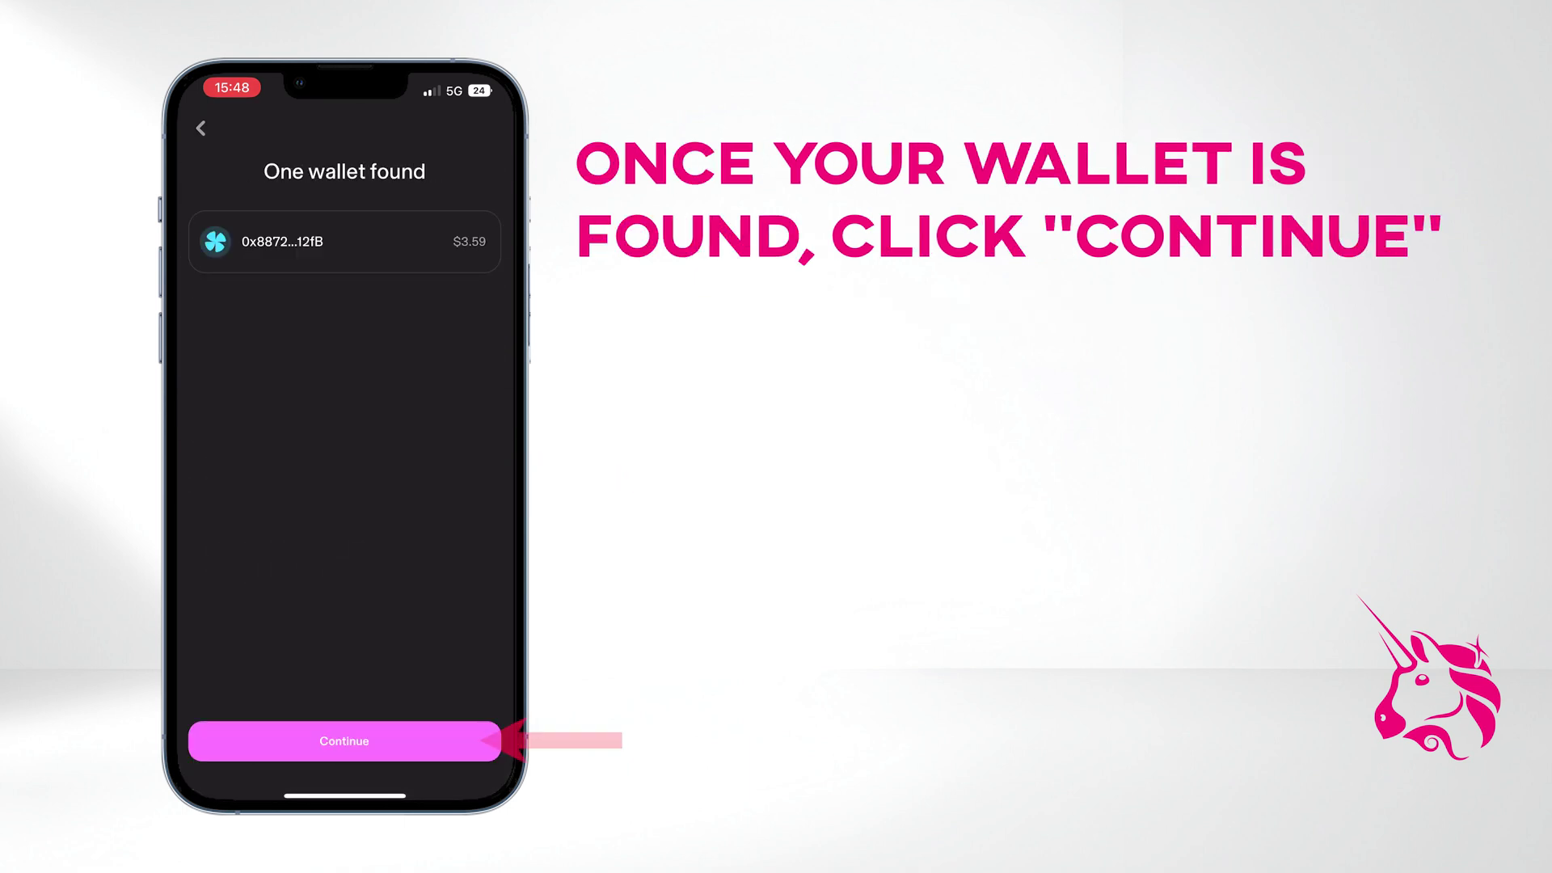
{"action": "left_click", "coordinate": [344, 741]}
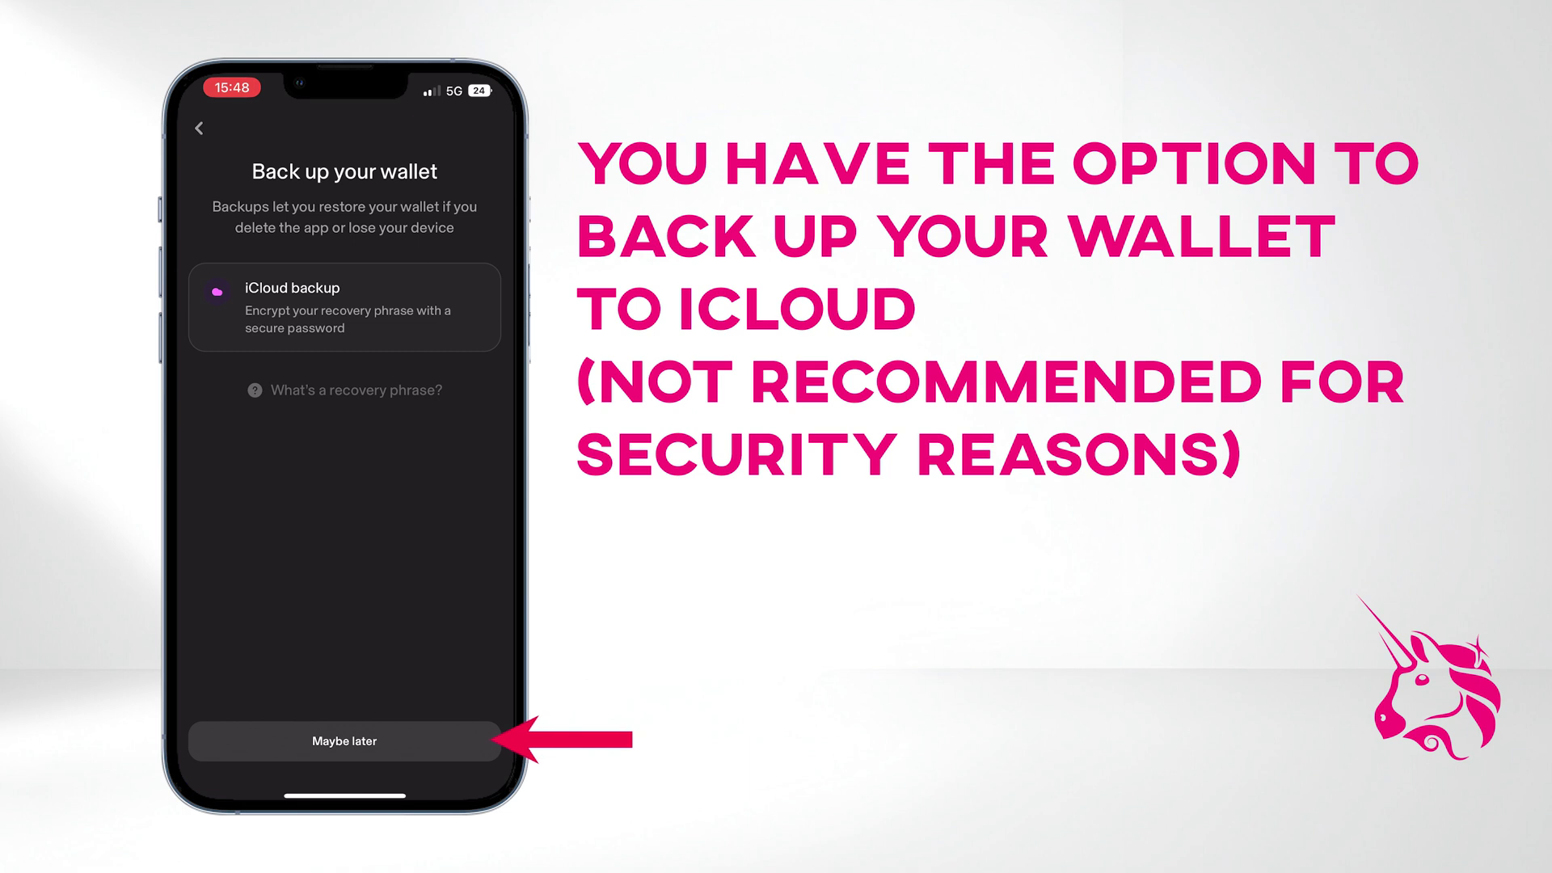
- Skip backup and wallet protection, and allow push notifications, reaching the Wallet 1 home
{"action": "left_click", "coordinate": [345, 741]}
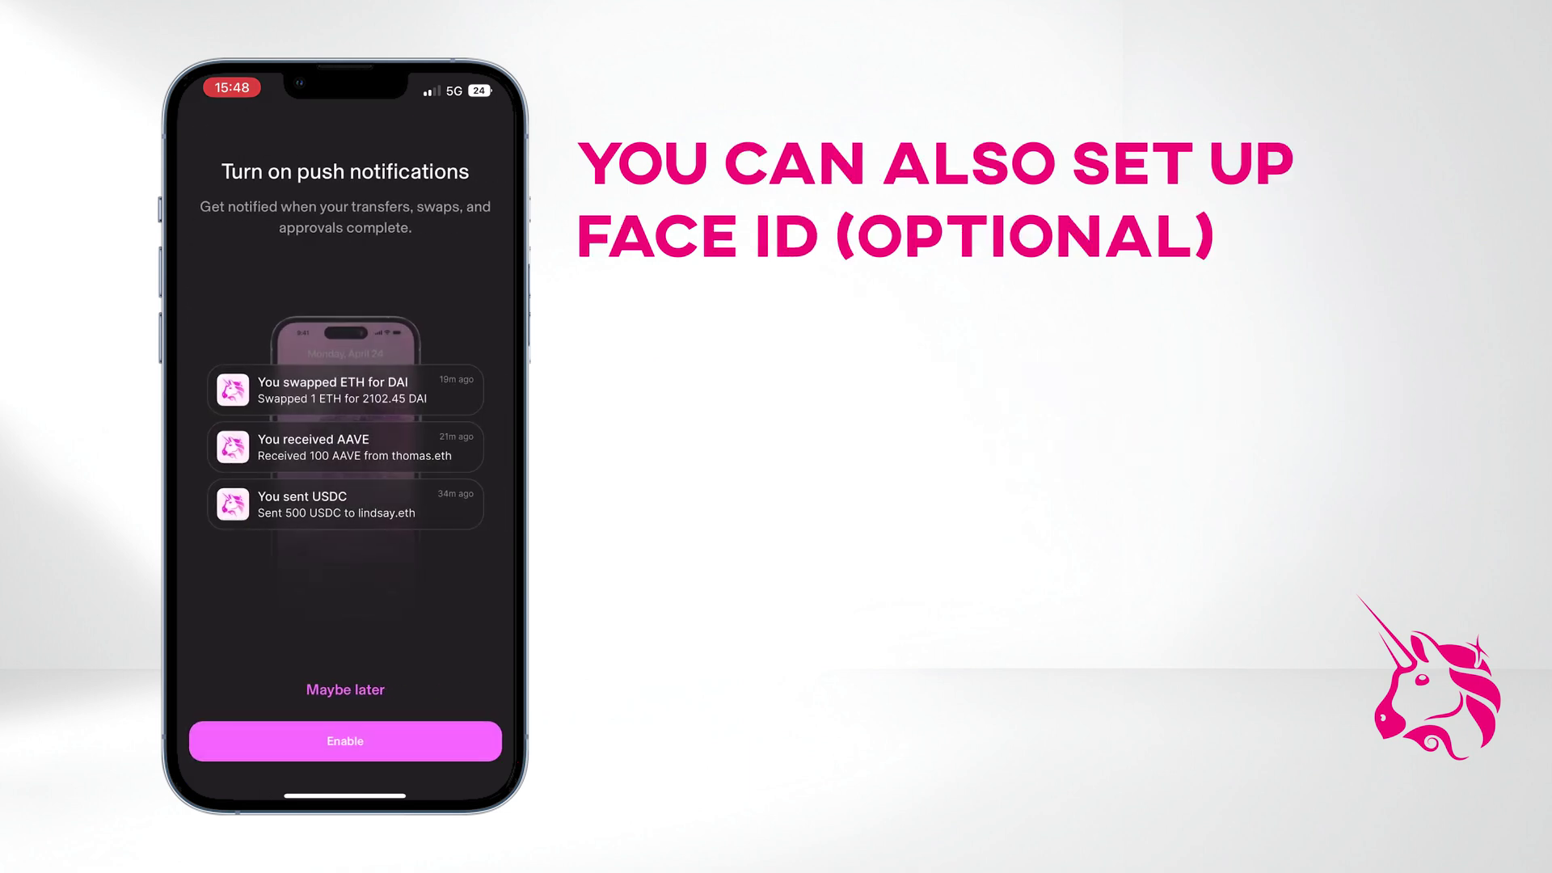
{"action": "left_click", "coordinate": [345, 741]}
{"action": "left_click", "coordinate": [406, 504]}
{"action": "left_click", "coordinate": [345, 690]}
{"action": "left_click", "coordinate": [421, 744]}
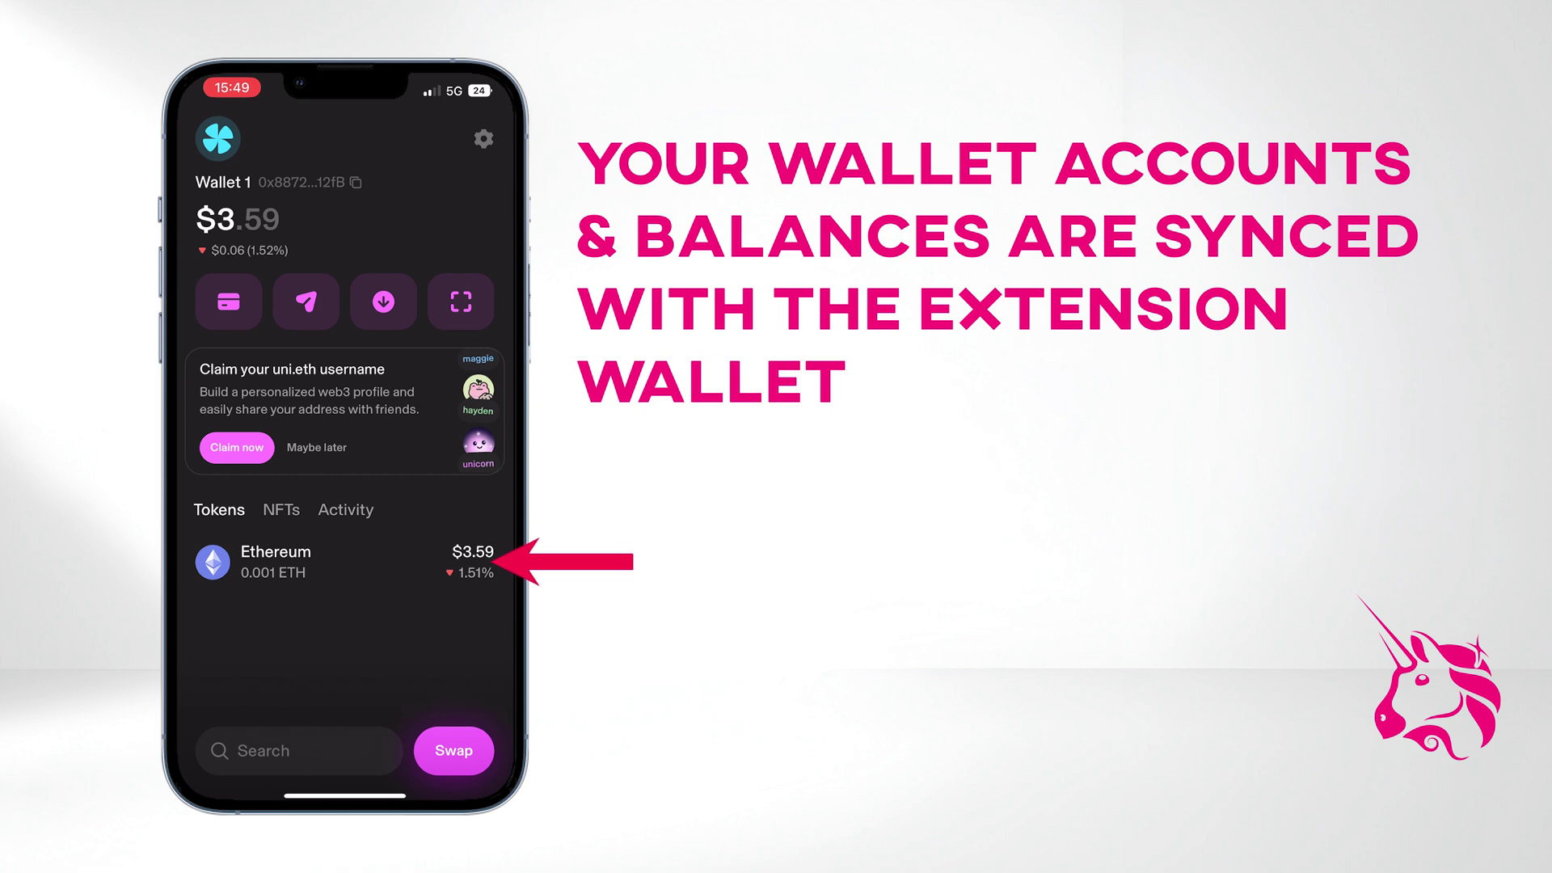
{"action": "left_click", "coordinate": [275, 560]}
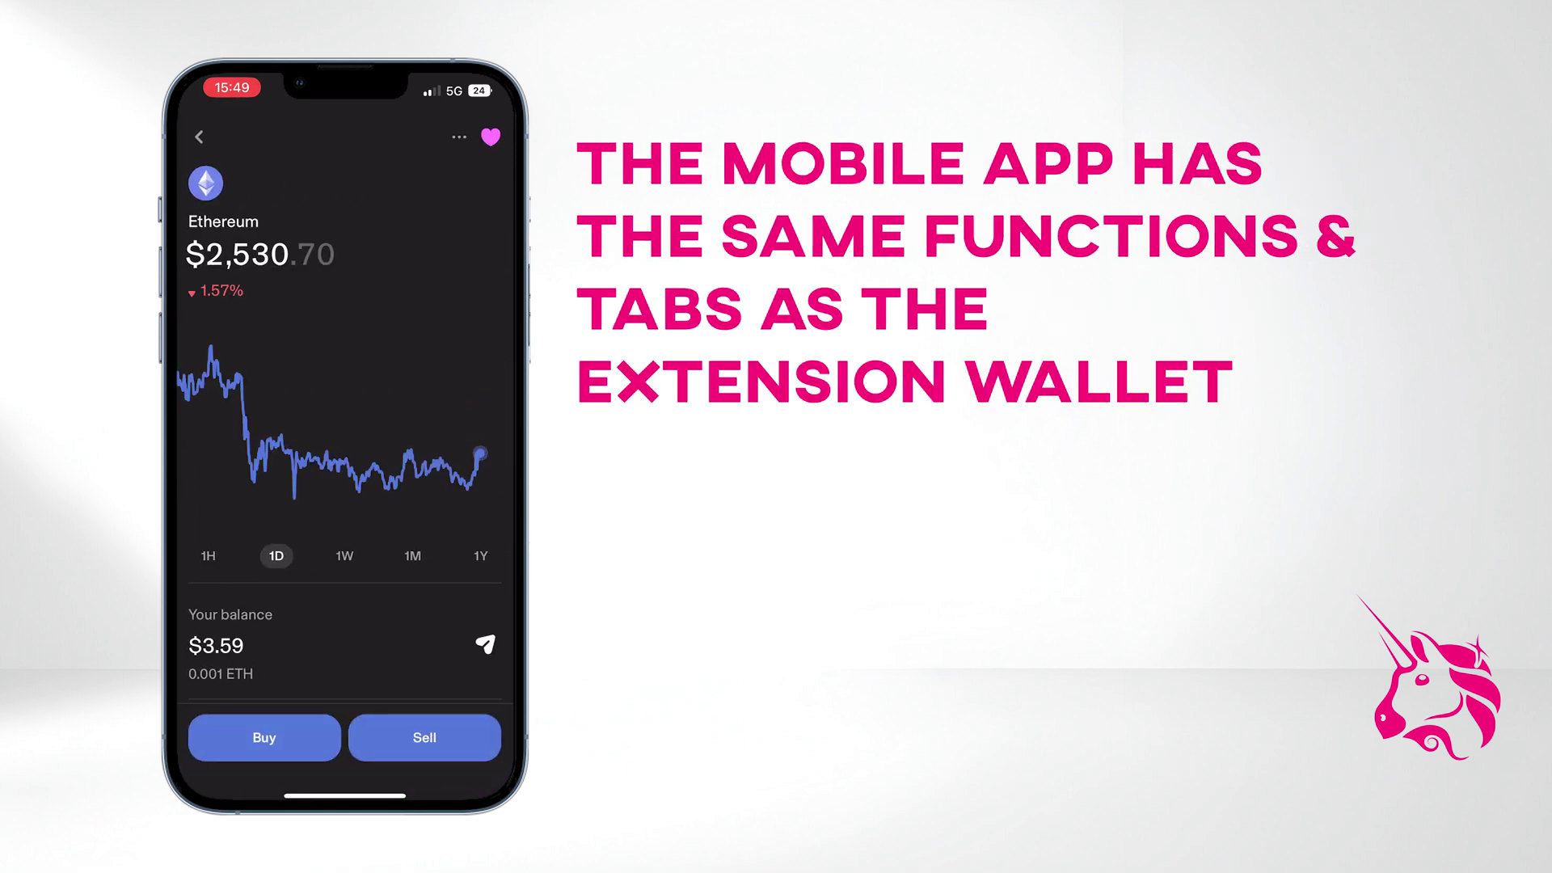
{"action": "scroll", "coordinate": [345, 420], "scroll_direction": "down", "scroll_amount": 5}
{"action": "scroll", "coordinate": [344, 420], "scroll_direction": "up", "scroll_amount": 4}
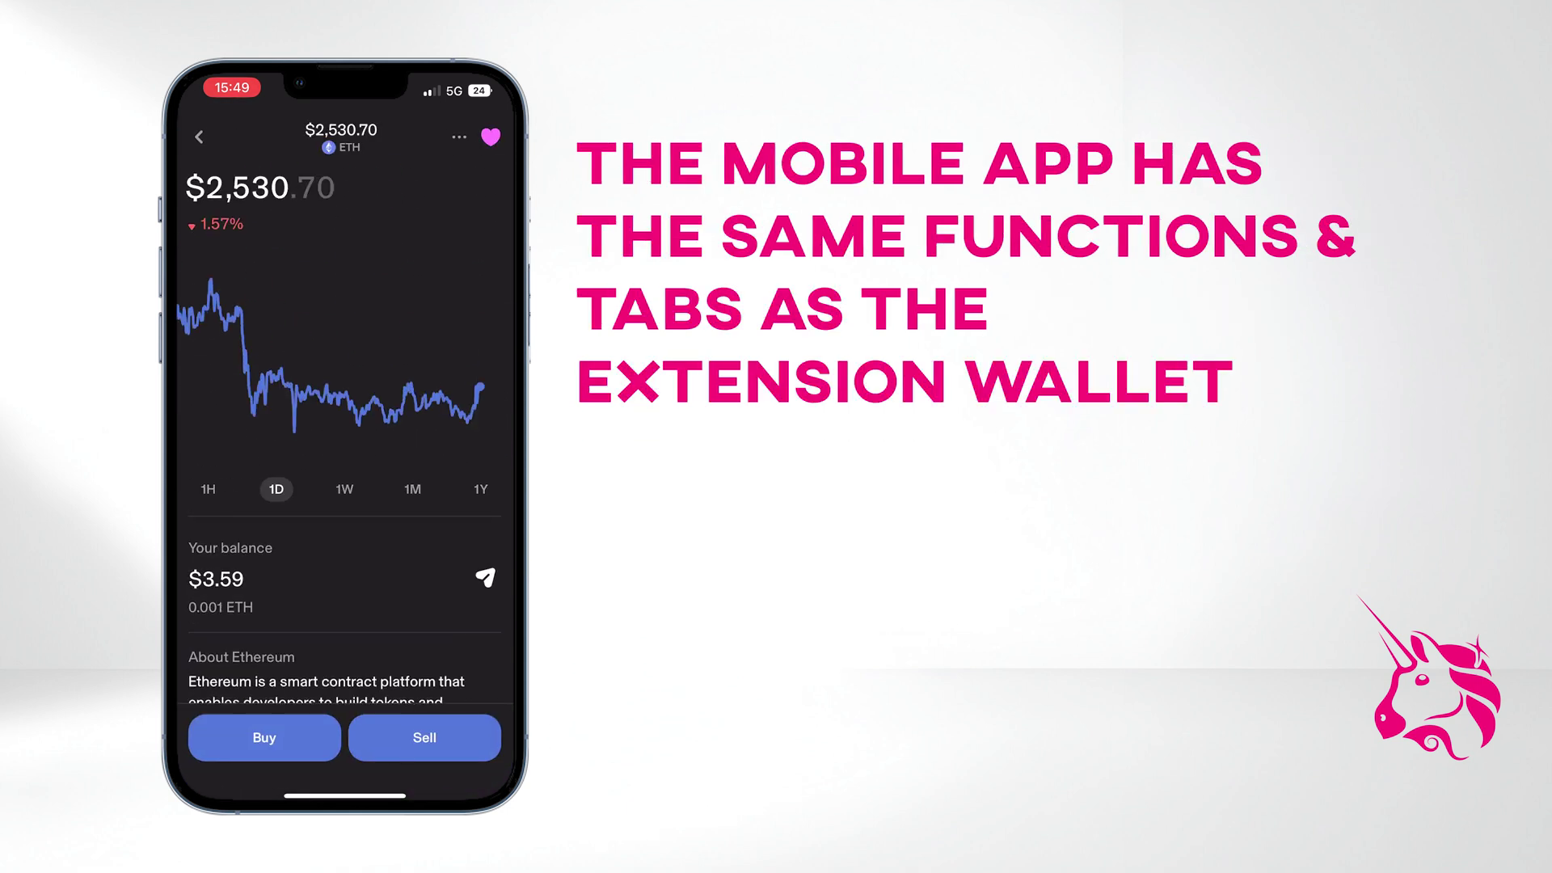
{"action": "scroll", "coordinate": [344, 413], "scroll_direction": "up", "scroll_amount": 2}
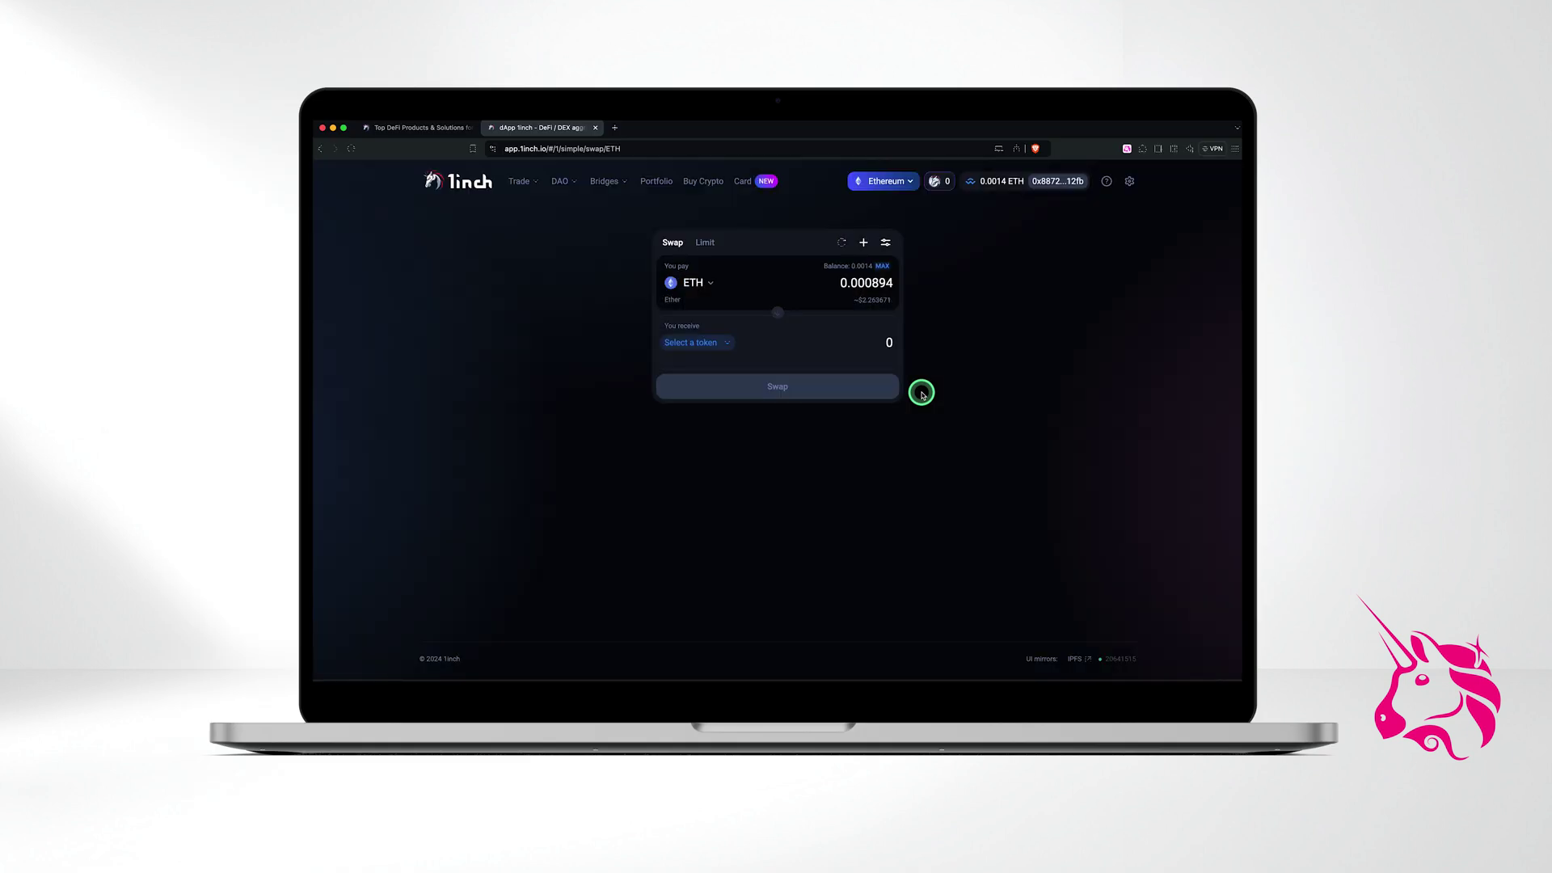
- Open the Account panel from the 0.0014 ETH header balance to see $3.54 Ether
{"action": "left_click", "coordinate": [999, 183]}
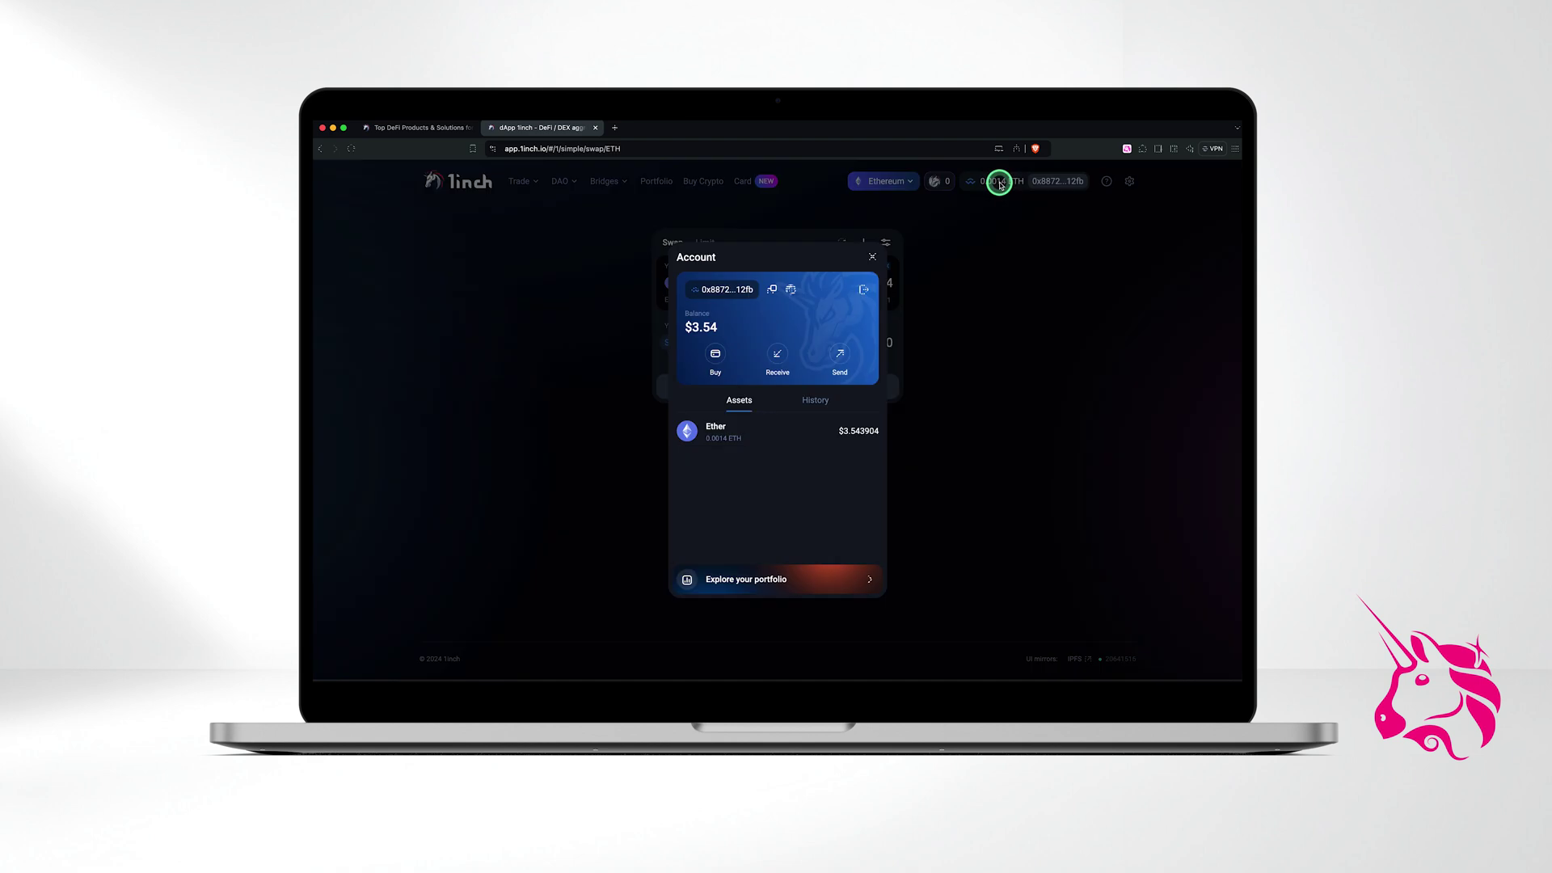